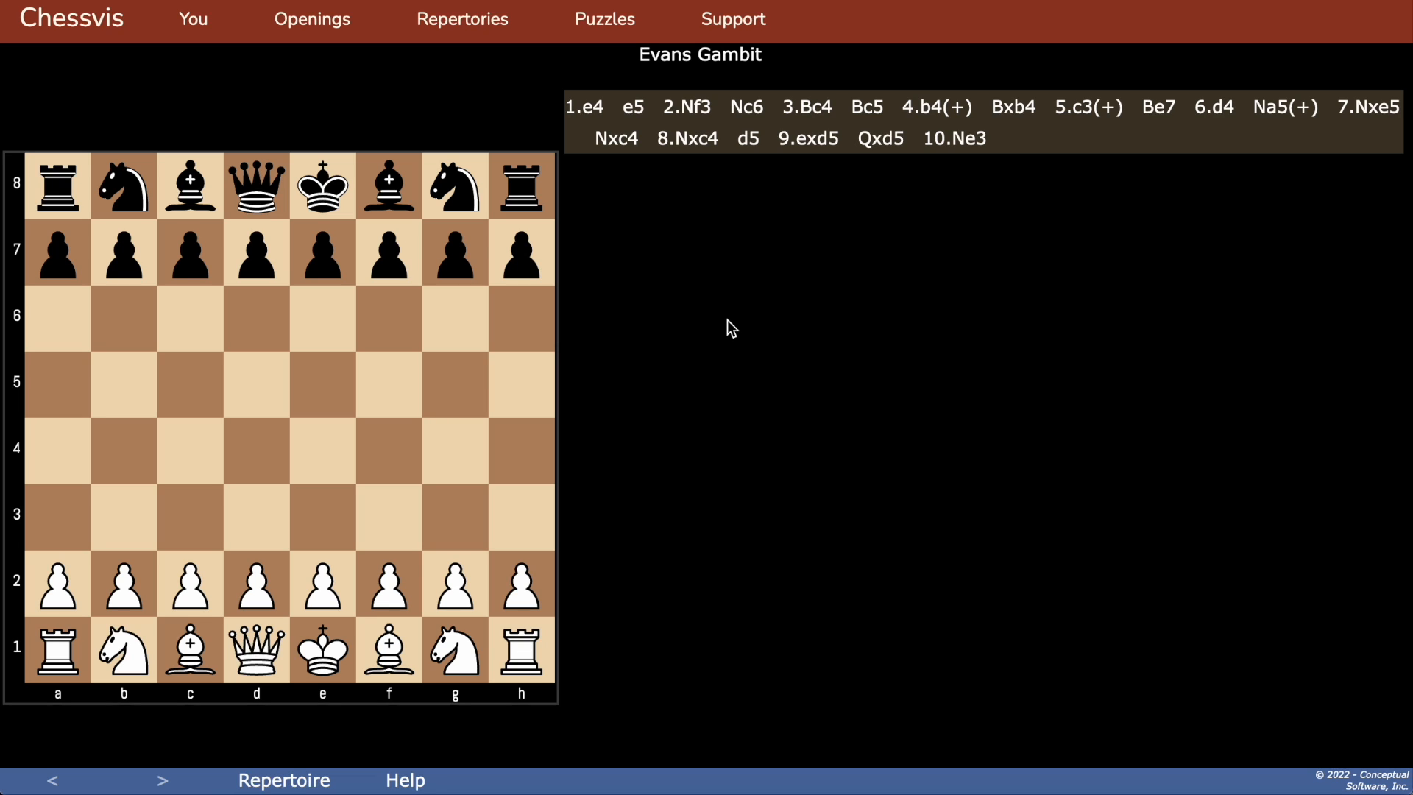
Step: Step through the Evans Gambit main line on the board from 1.e4 to 4.b4
click(590, 106)
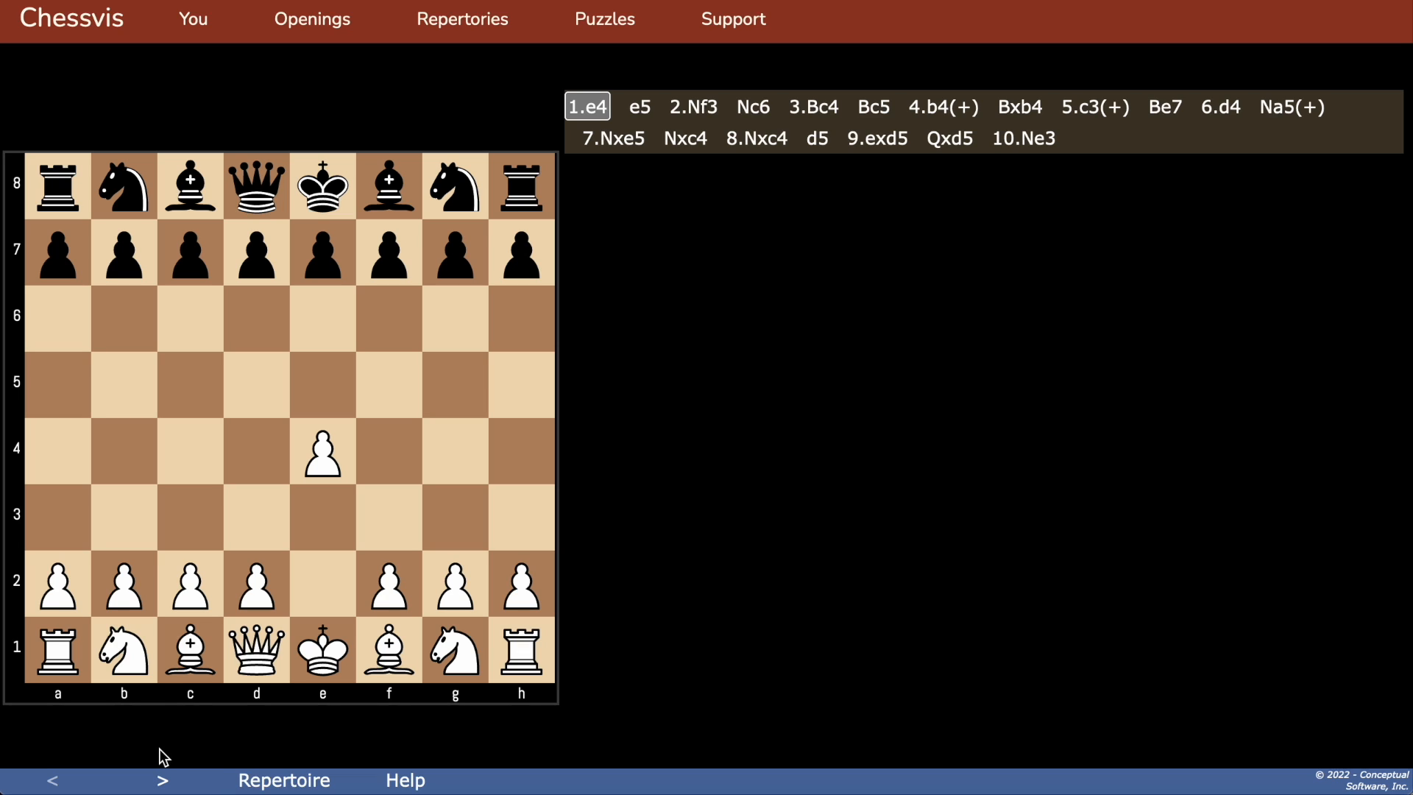
click(163, 782)
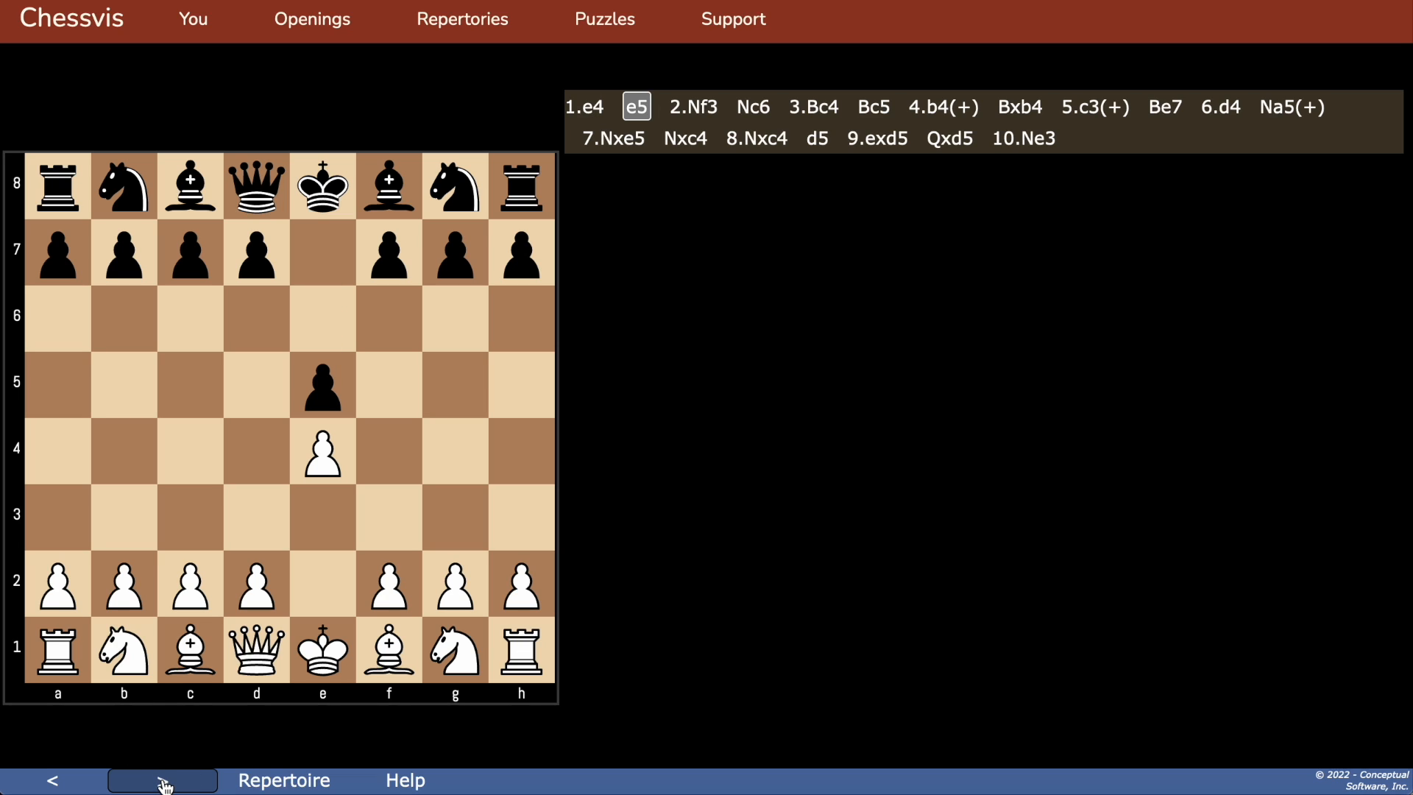
click(163, 781)
click(163, 781)
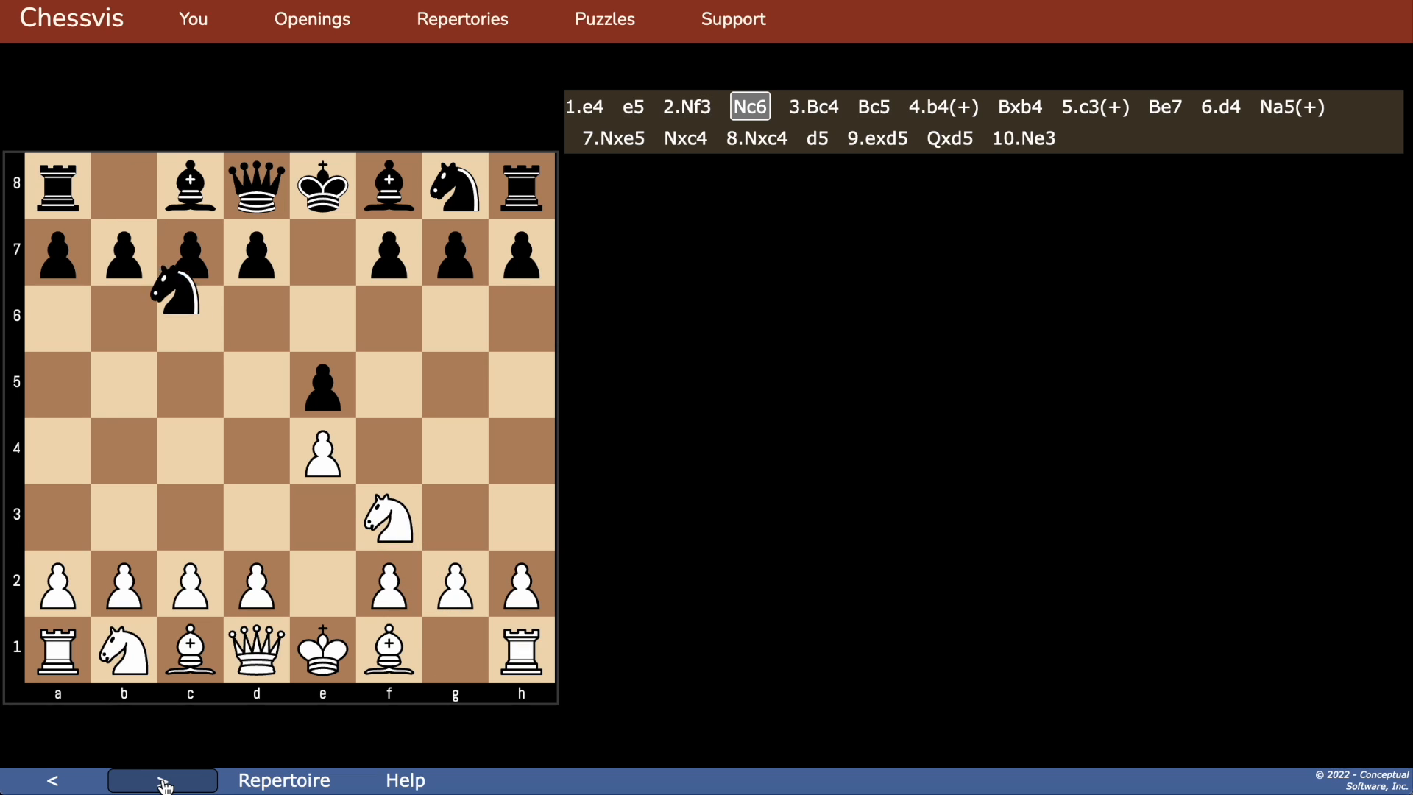
click(163, 782)
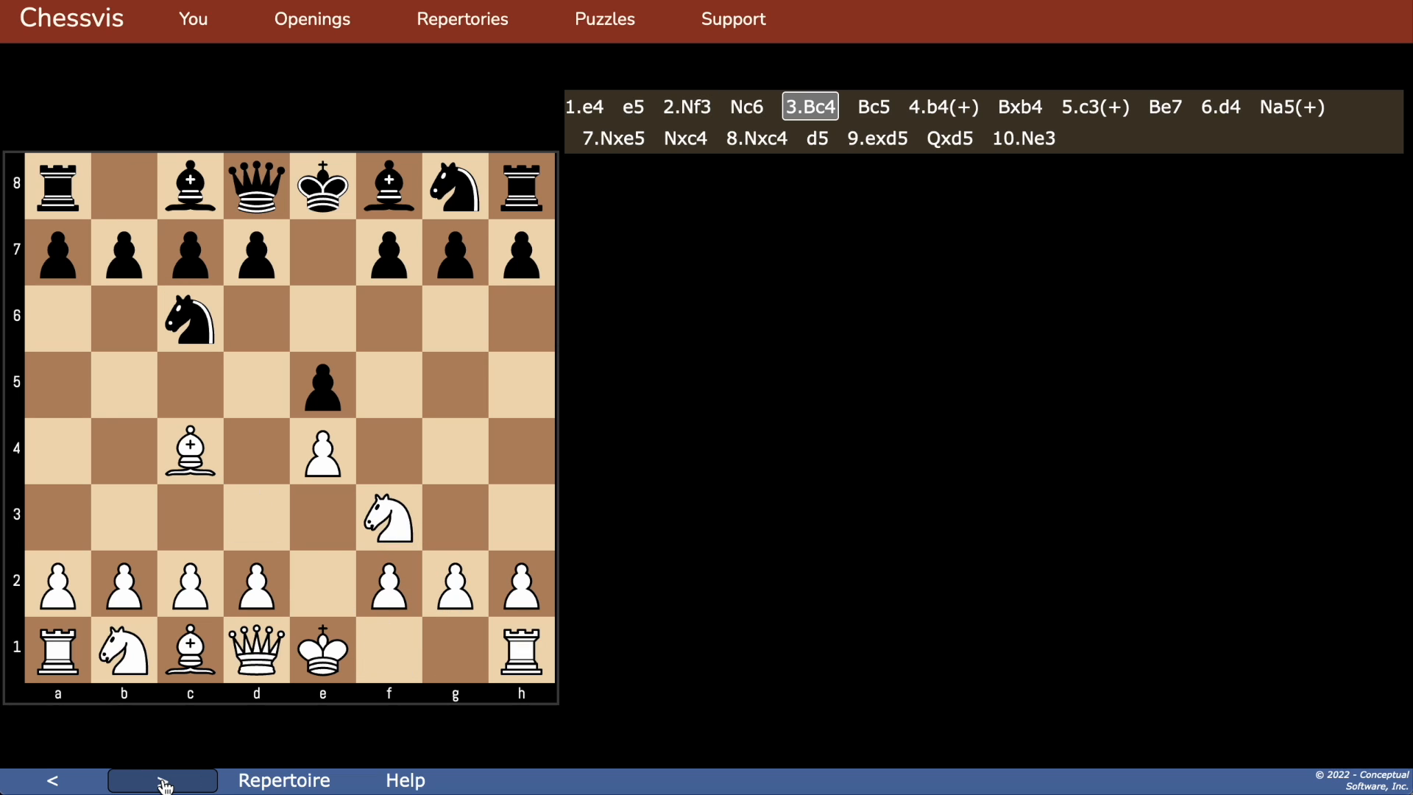
click(164, 783)
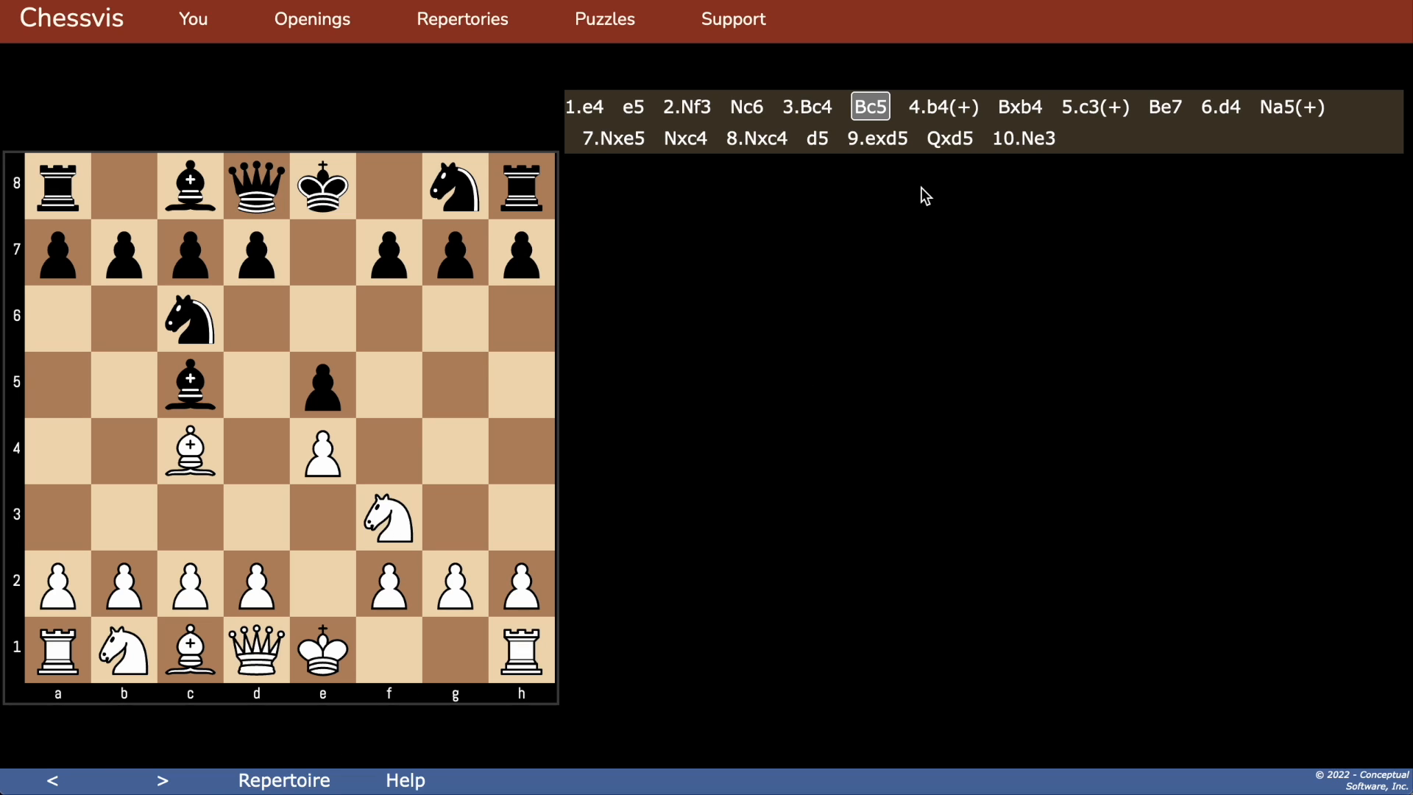
click(935, 105)
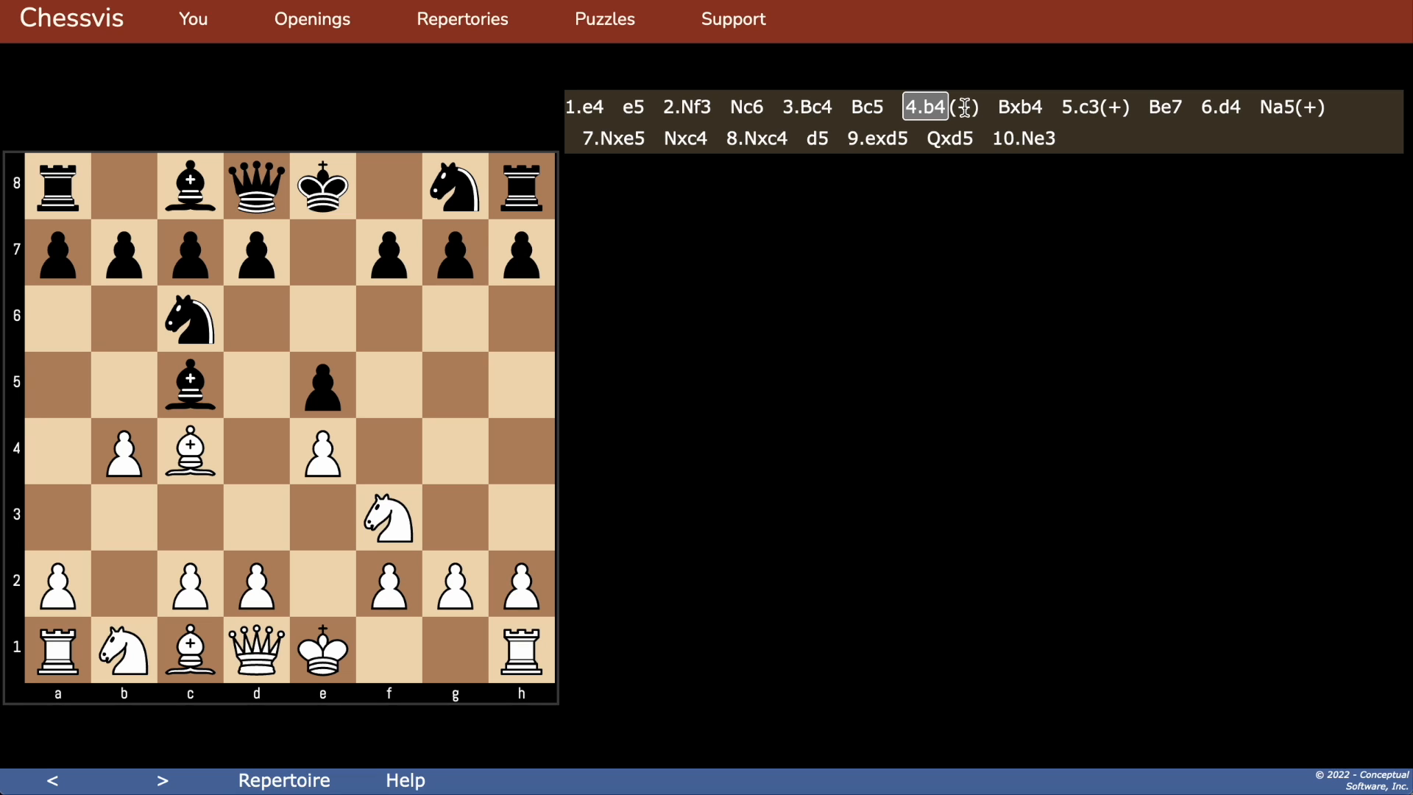
Step: Explore the Evans Gambit tree by expanding the branches after 4.b4, 5.c3, 6...Na5 and 5...Ba5 6.d4
click(964, 108)
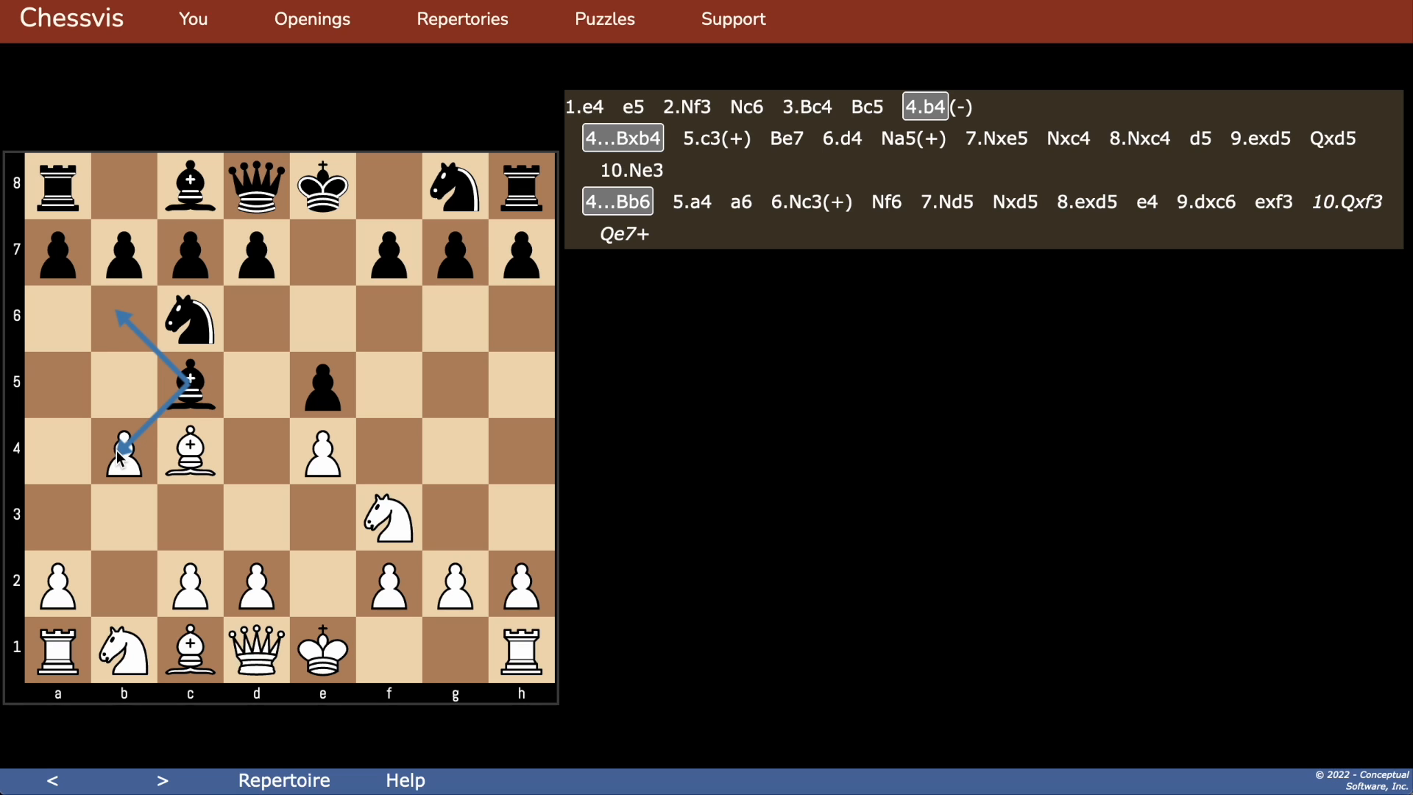
click(641, 141)
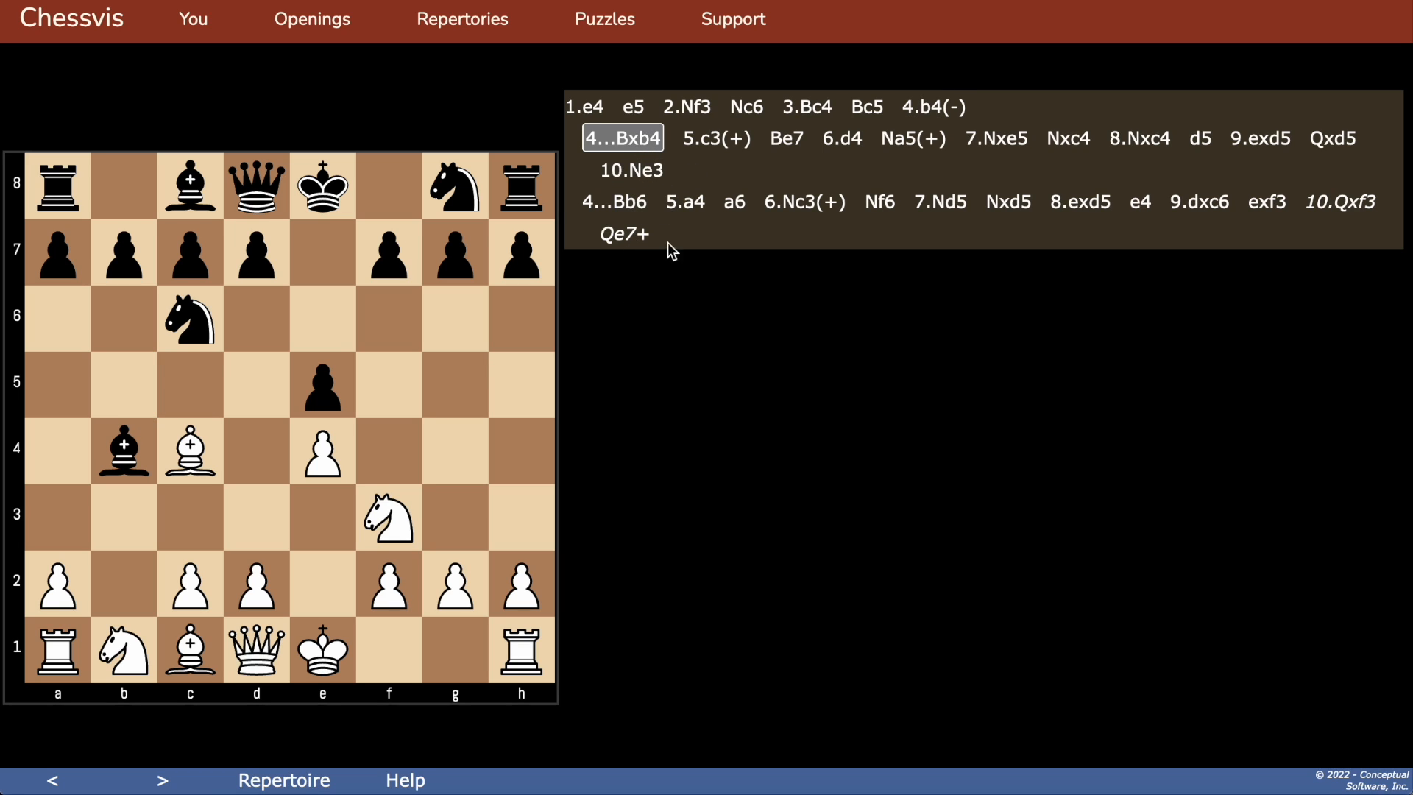
click(159, 778)
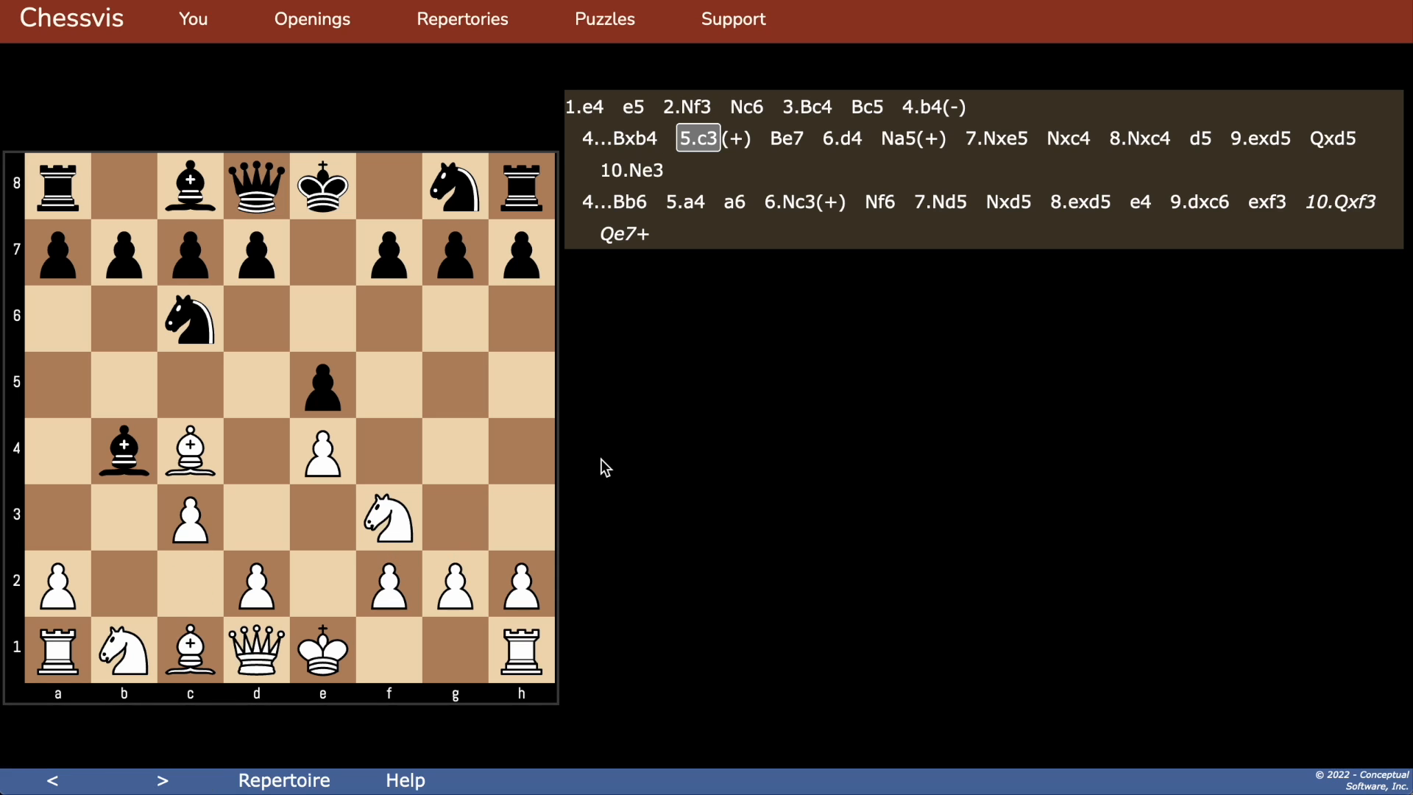
click(738, 139)
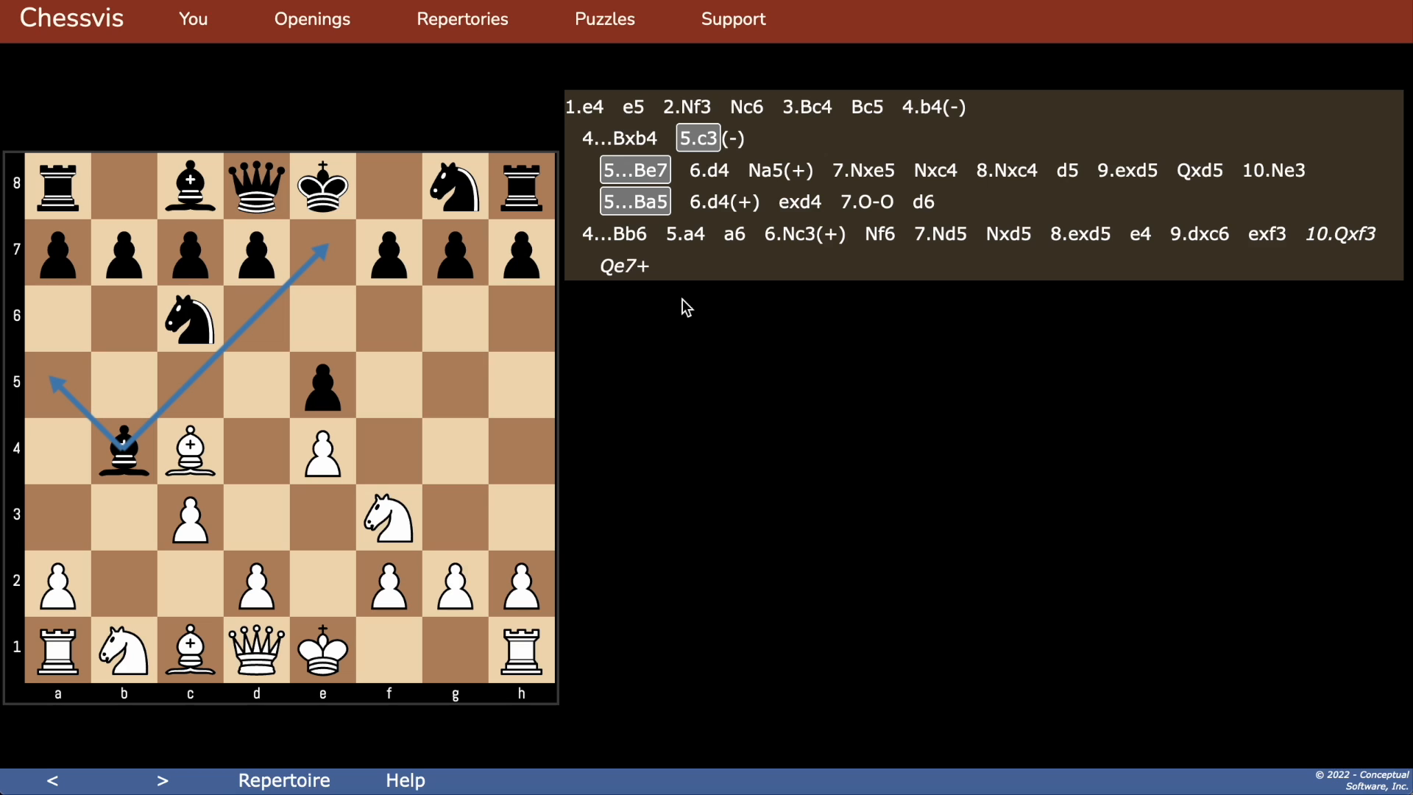
click(798, 173)
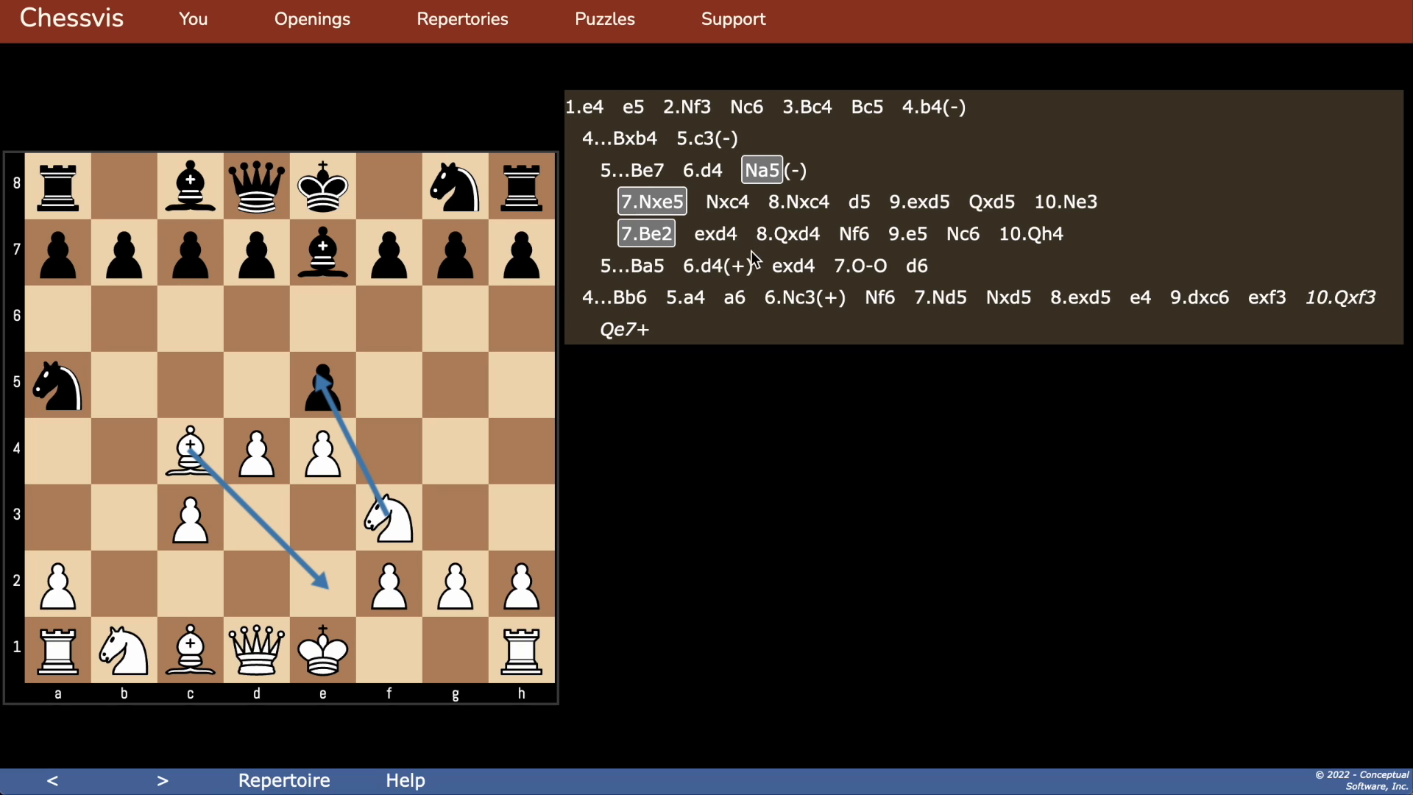
click(736, 268)
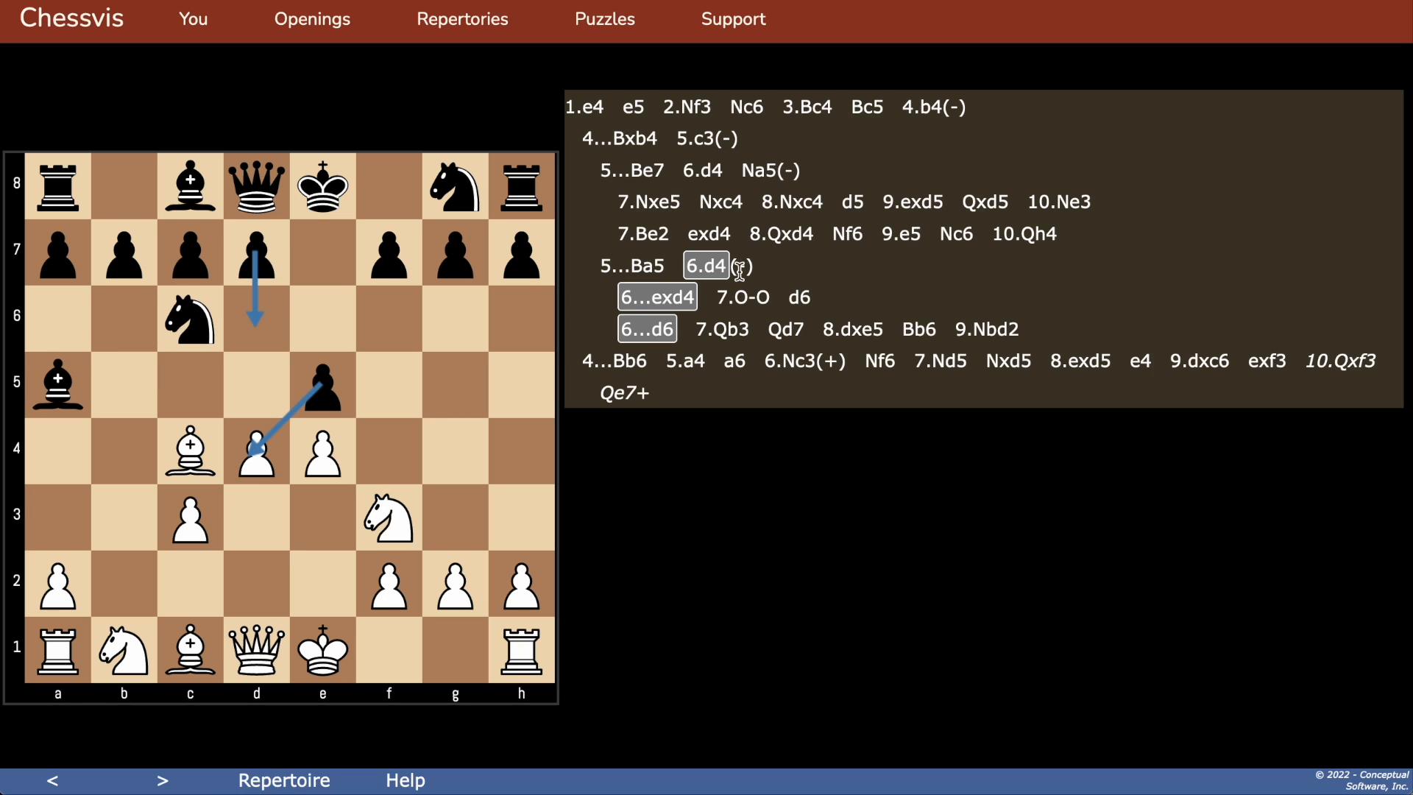
click(849, 234)
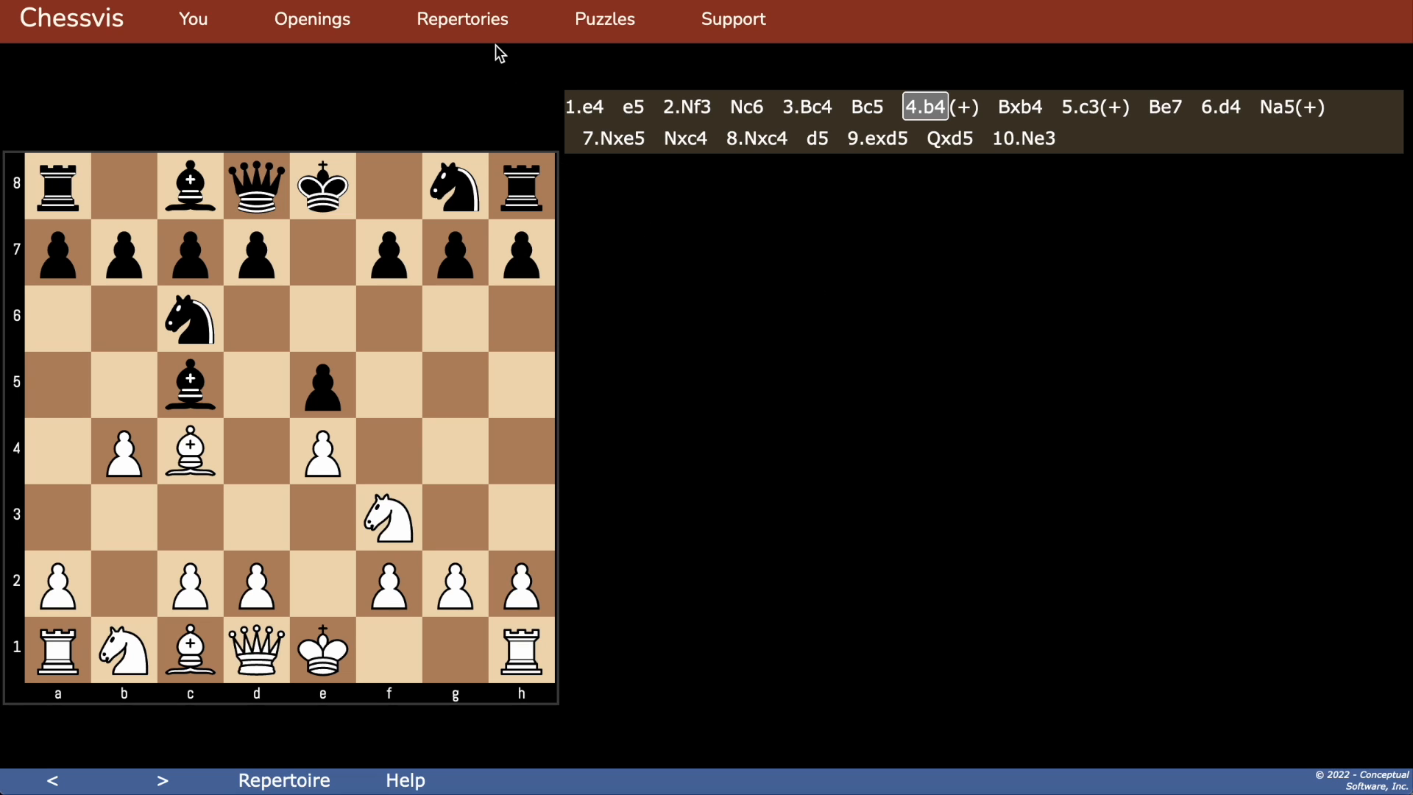
Step: View the library of repertoires available to copy and the page for importing PGN repertoire files
mouse_move(473, 26)
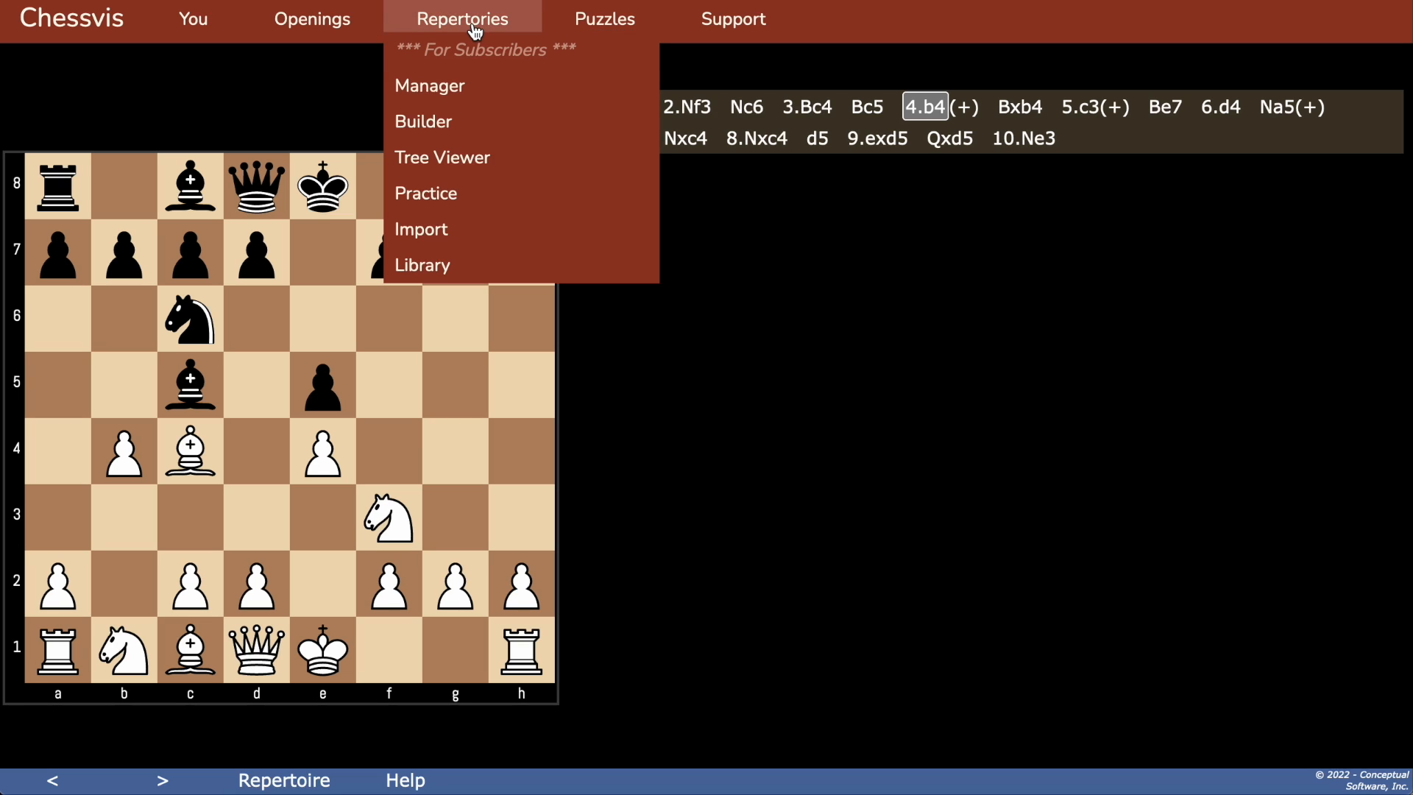
click(452, 267)
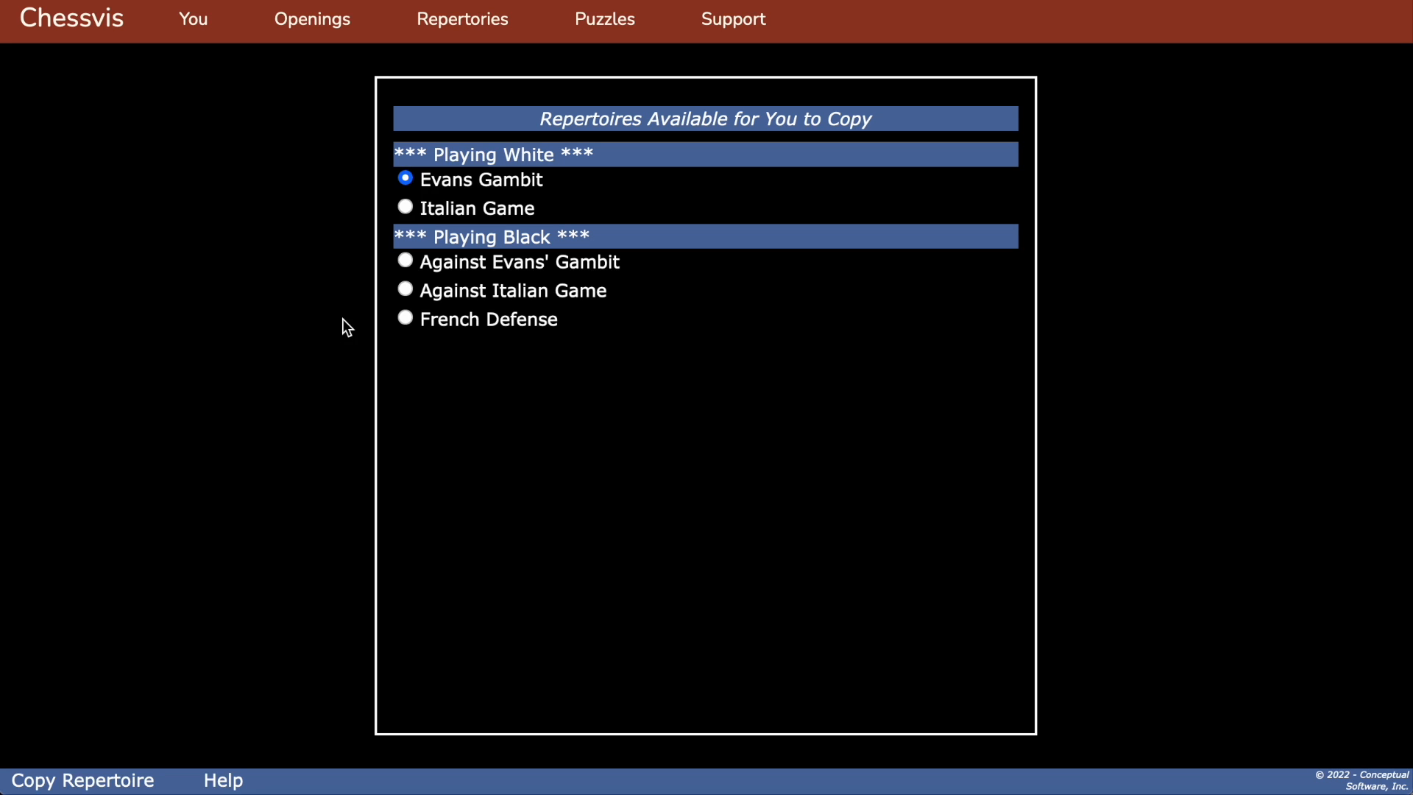
mouse_move(453, 27)
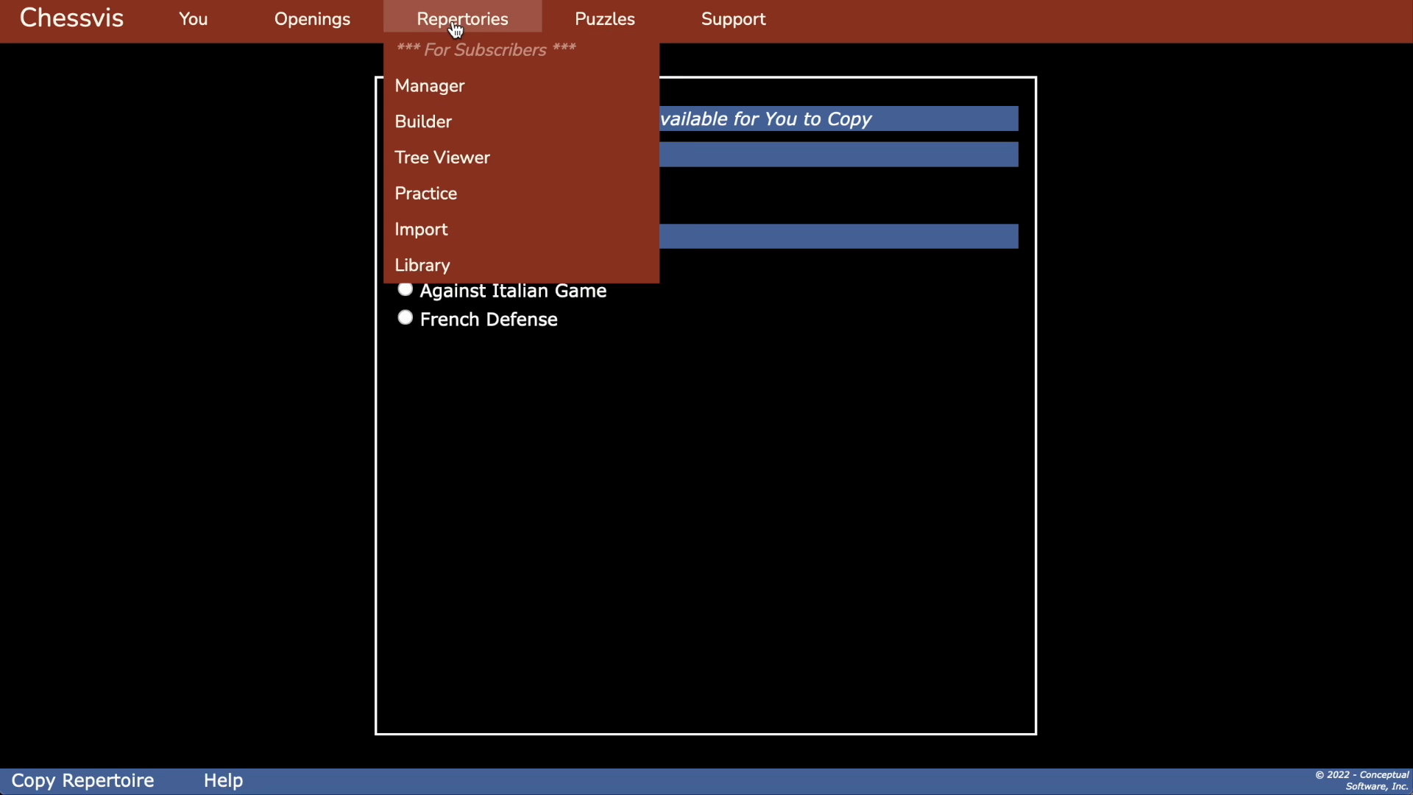
click(434, 228)
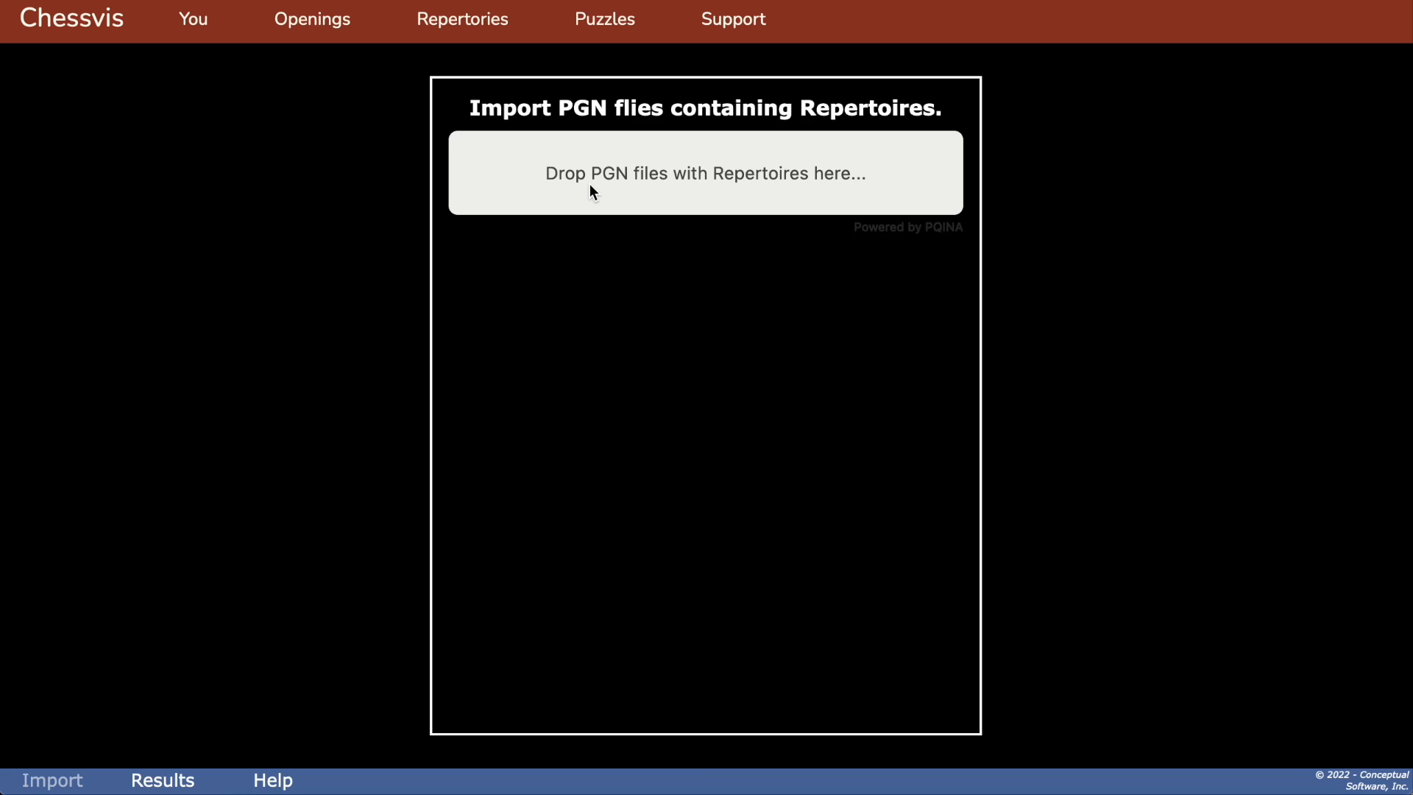
Step: Open the repertoire Builder and show its move tree, expanding the branches after 5.c3 and 5...Ba5 6.d4
mouse_move(474, 33)
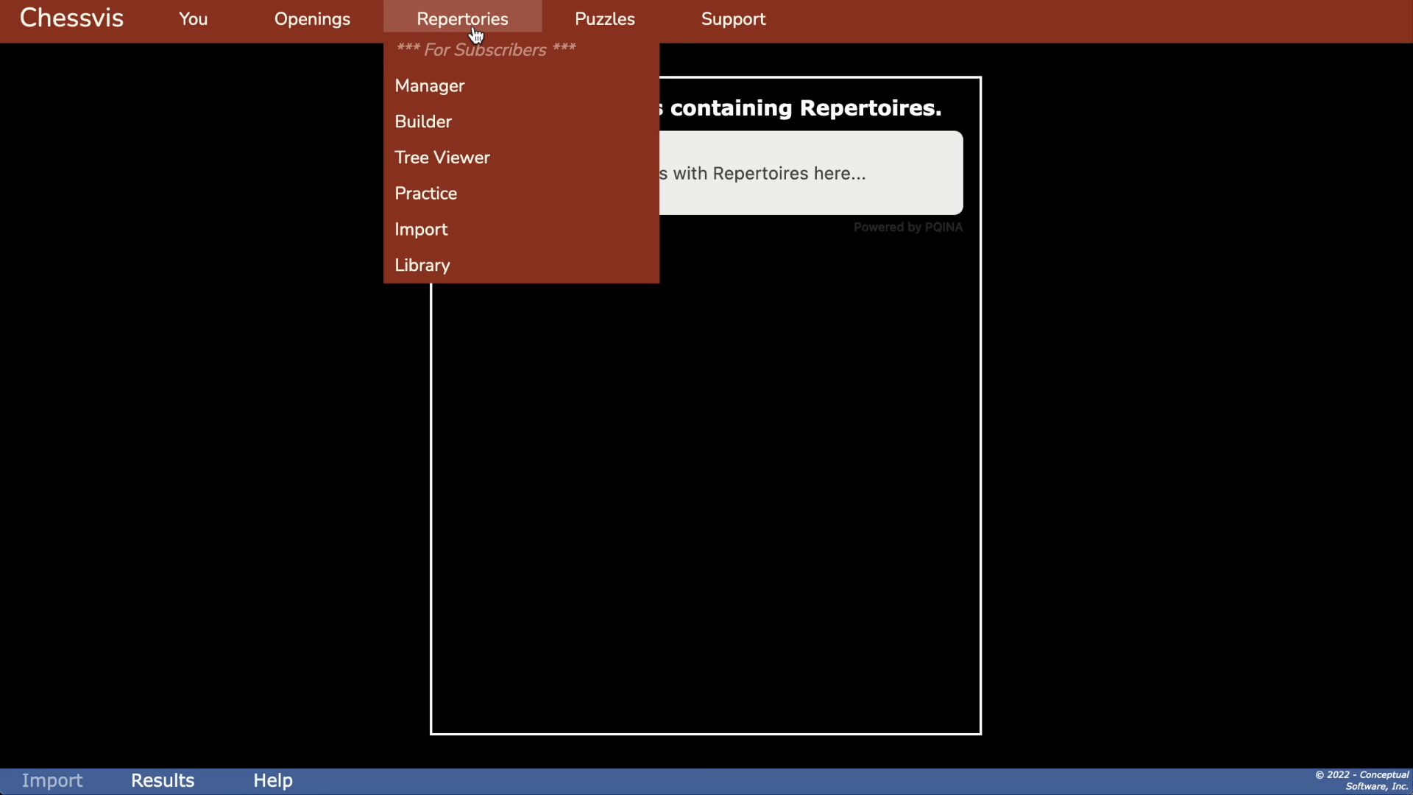
click(456, 128)
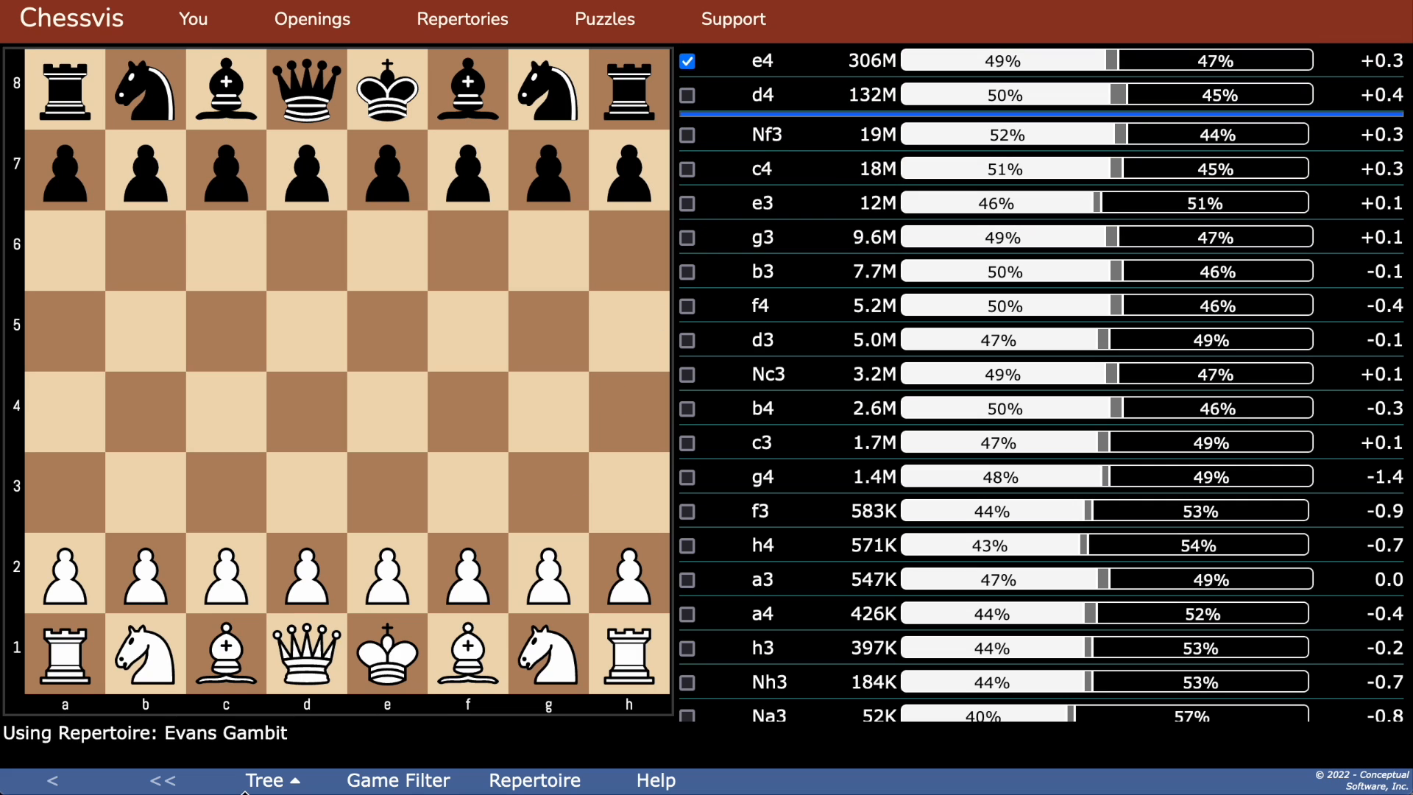
click(256, 785)
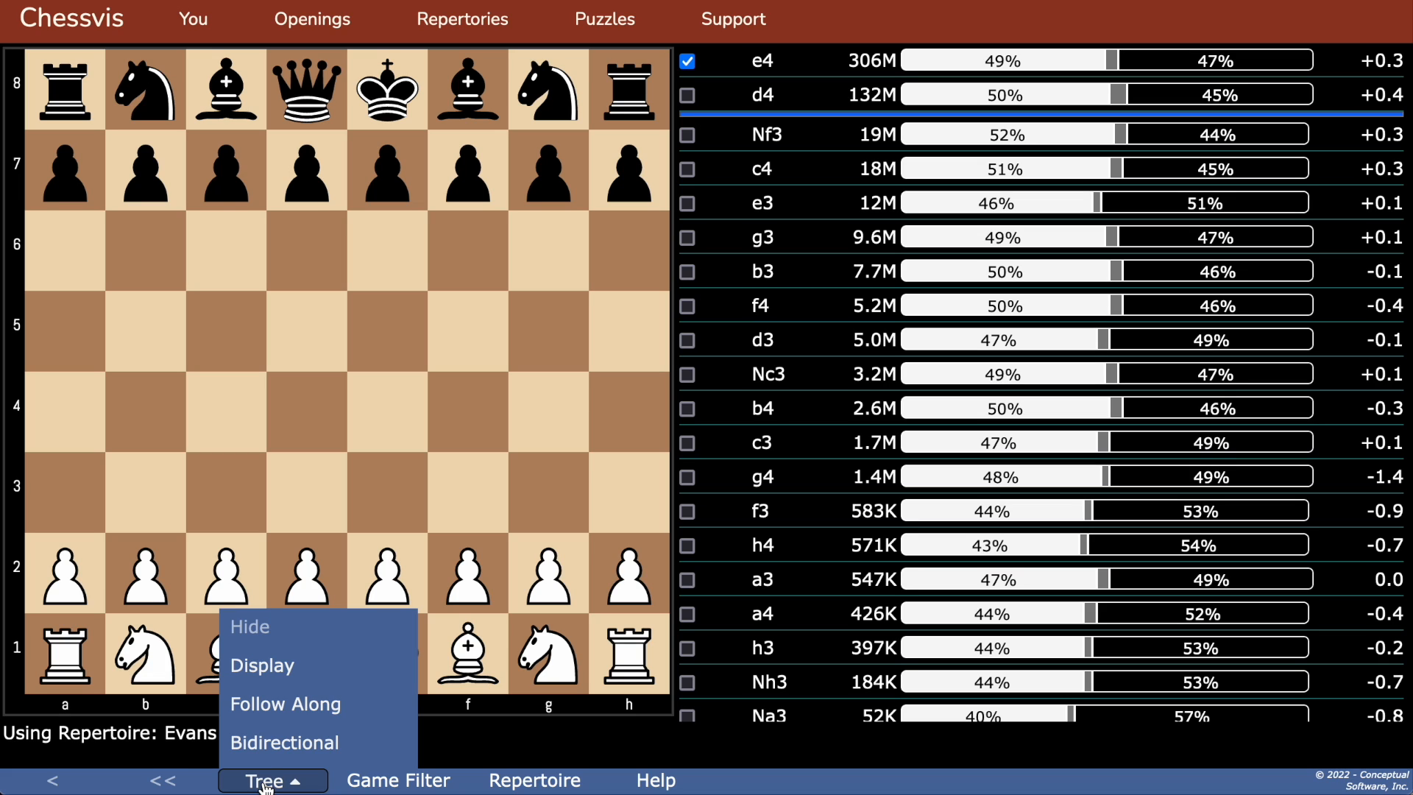
click(271, 666)
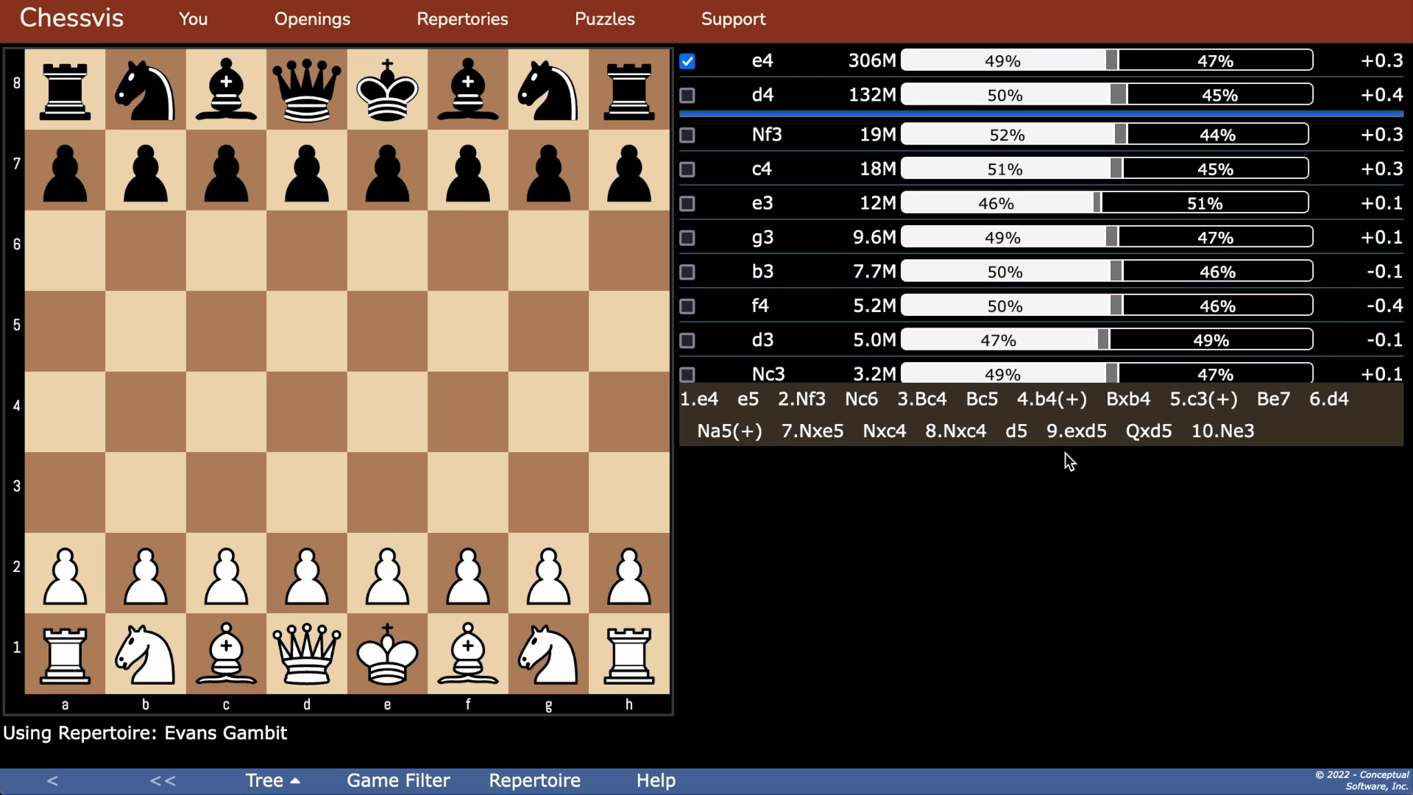
click(1213, 398)
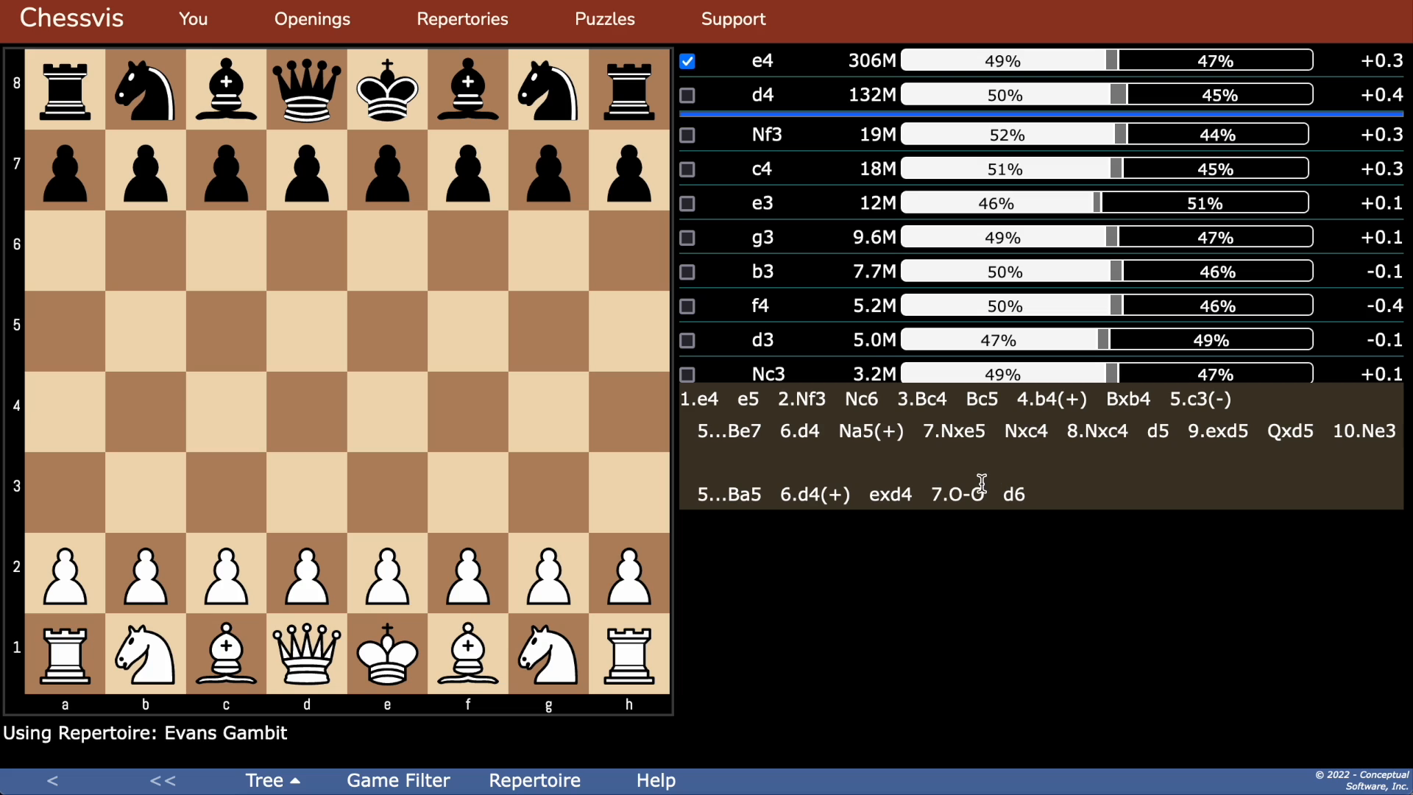
click(844, 493)
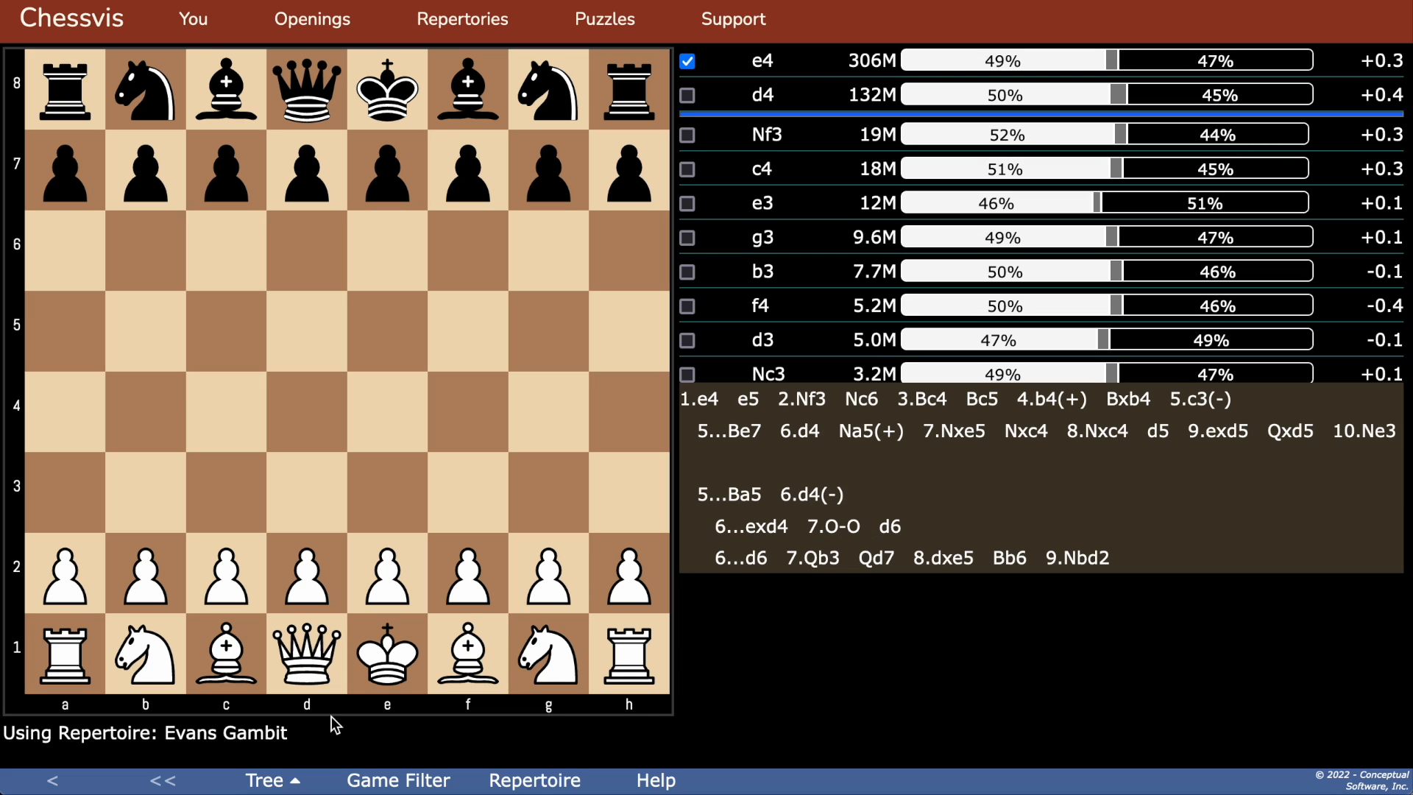
Step: Set the tree to Follow Along and play 1.e4 e5 2.Nf3 from the candidate moves
click(269, 779)
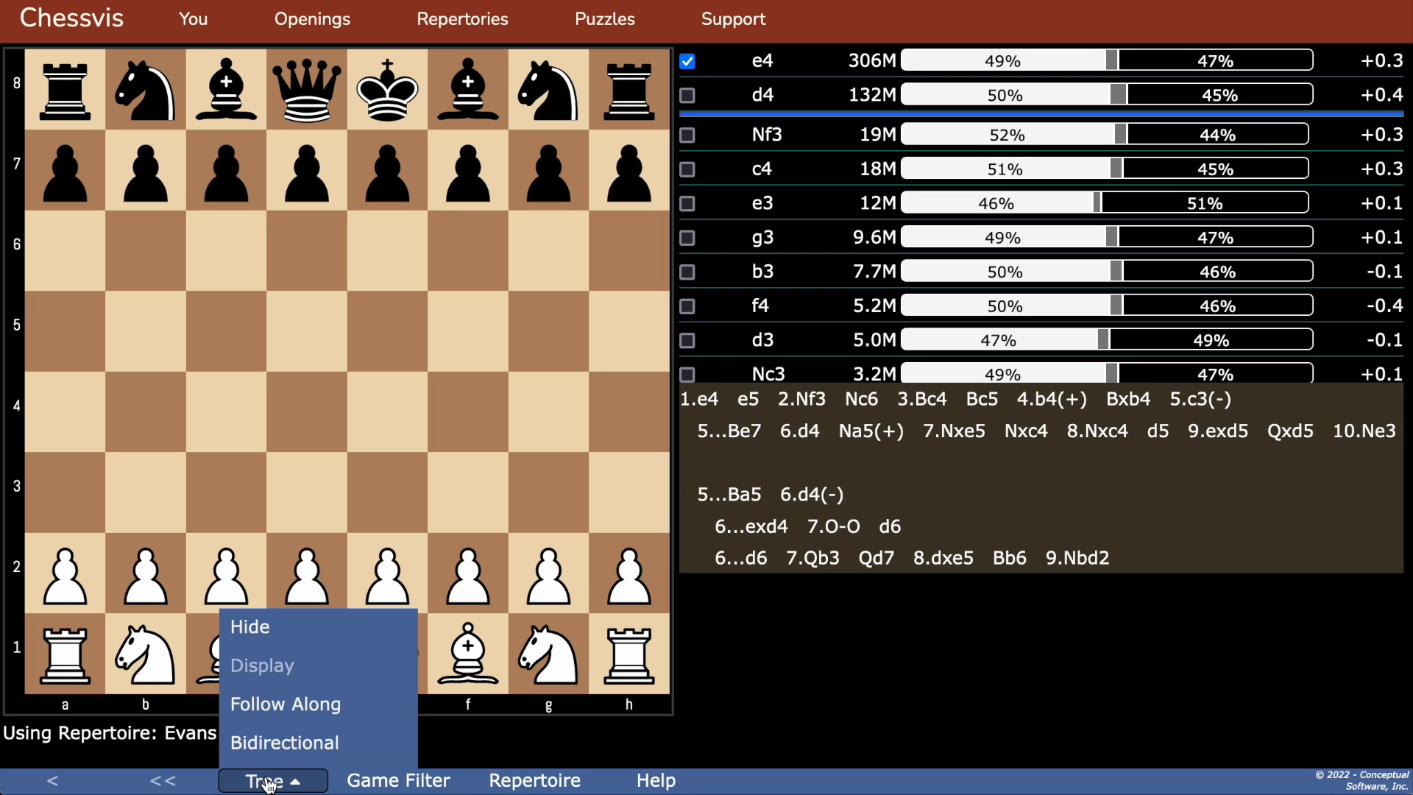
click(283, 717)
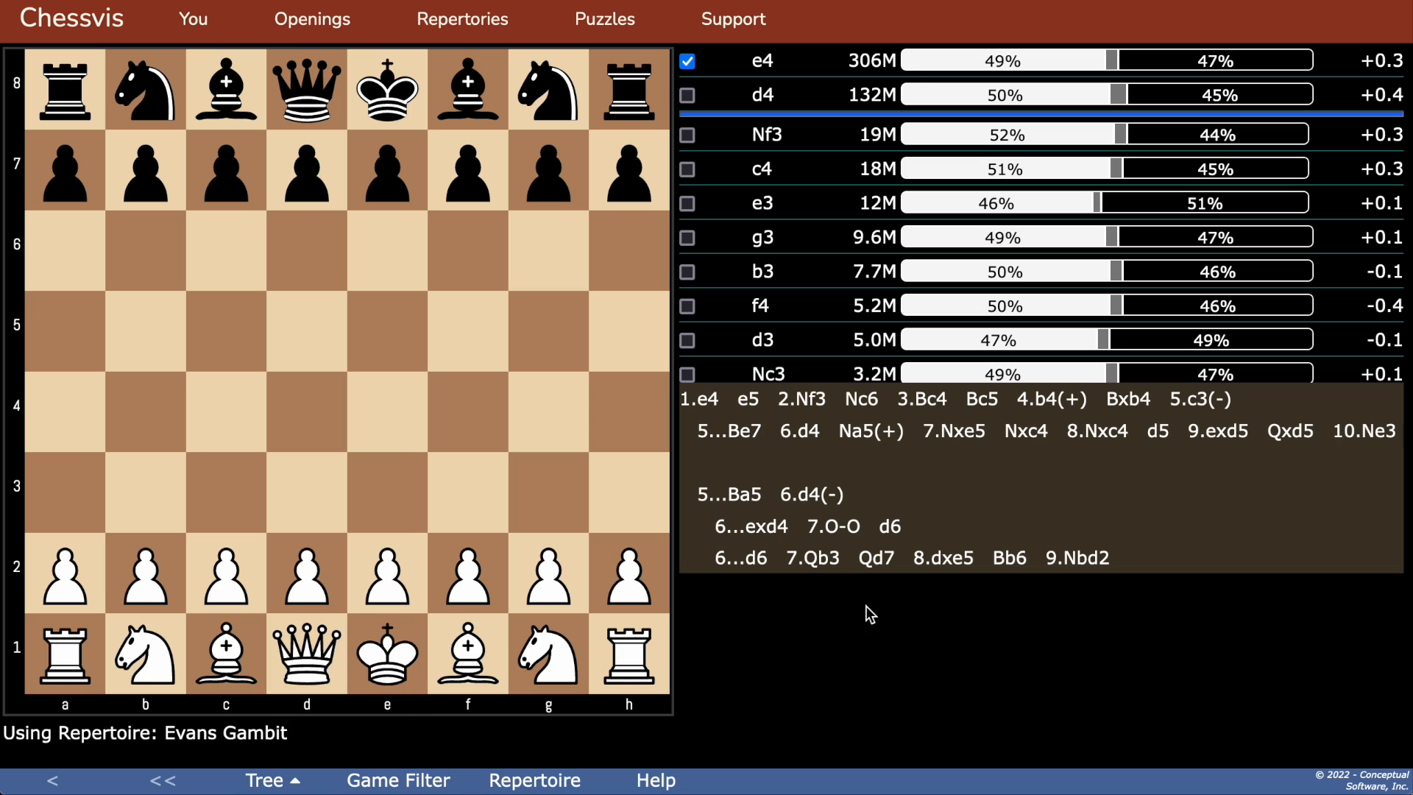
click(765, 61)
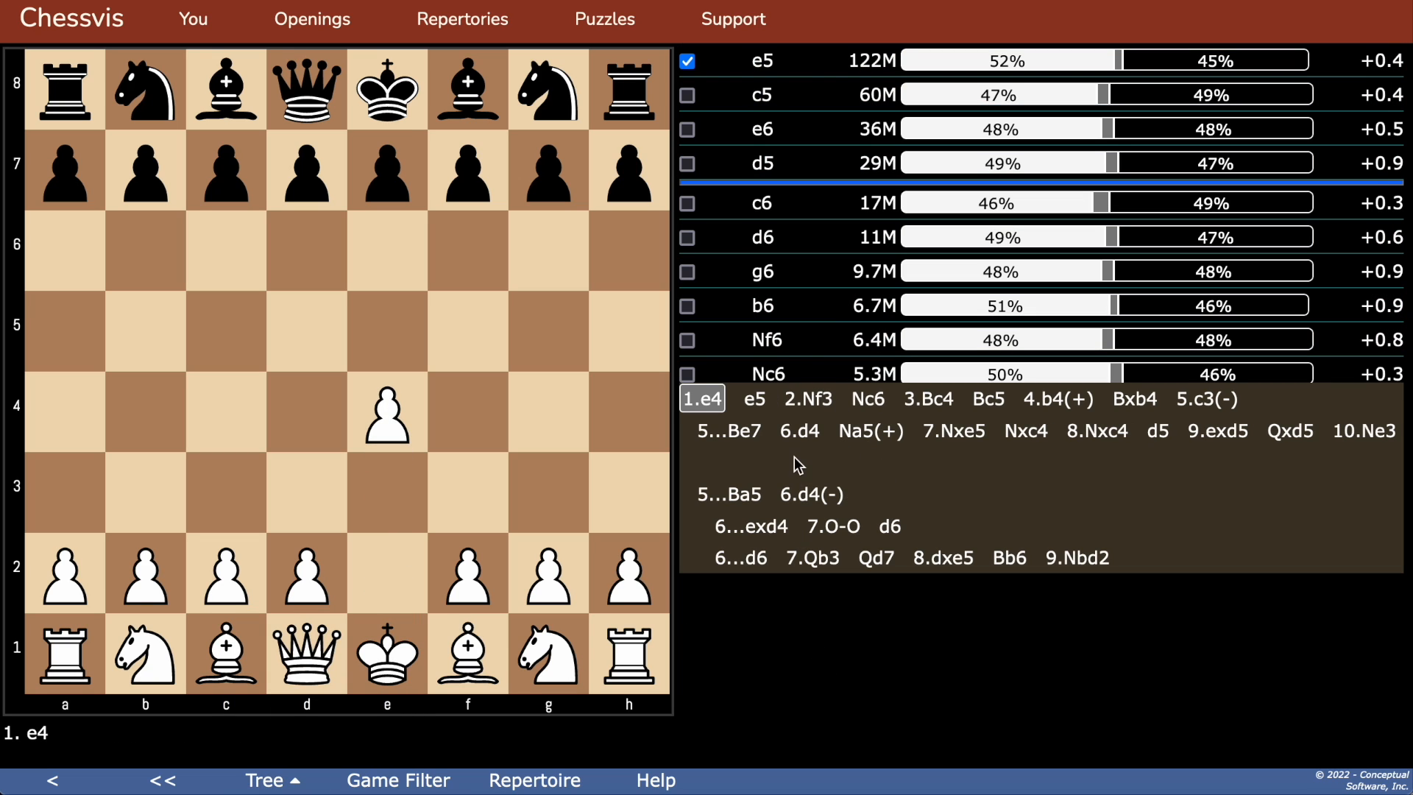
click(757, 57)
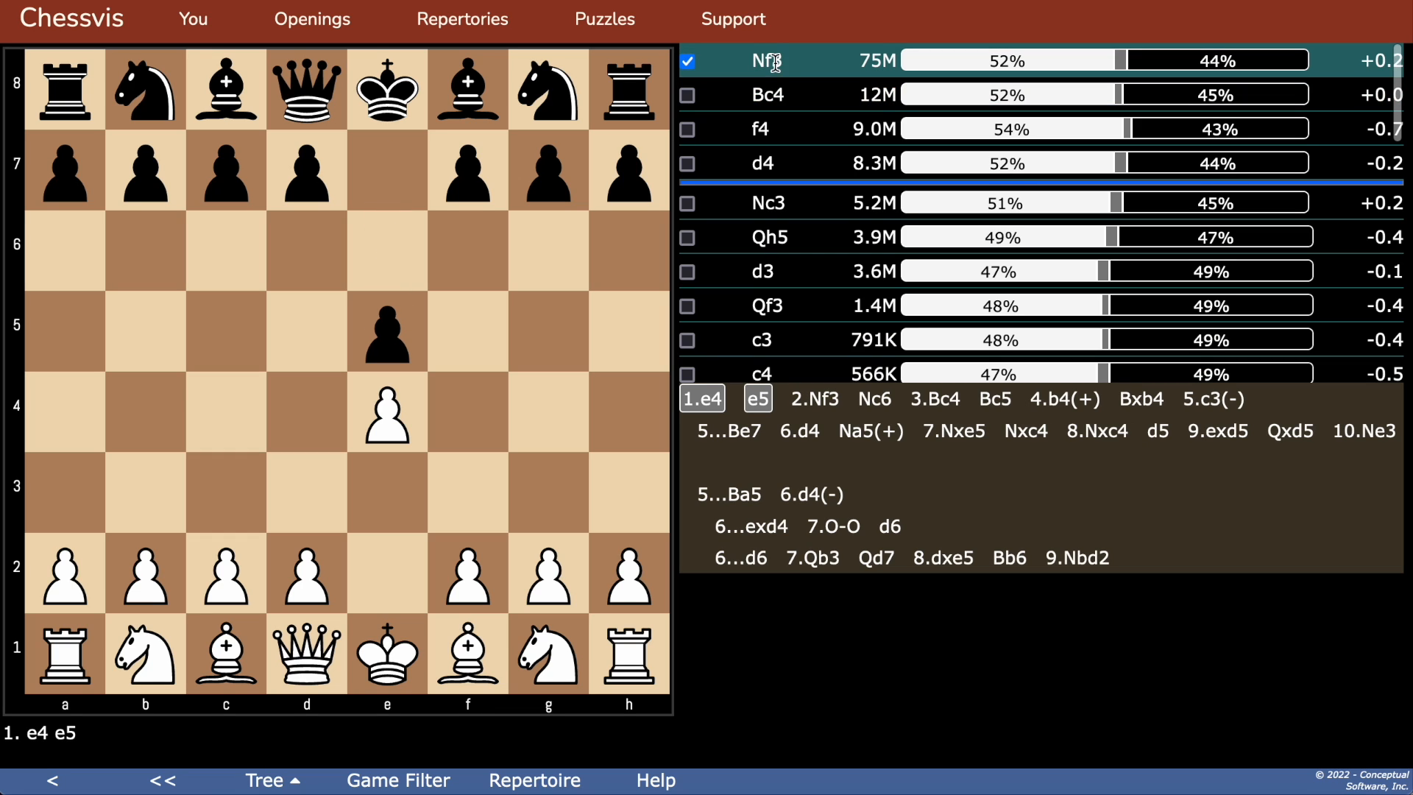
click(772, 59)
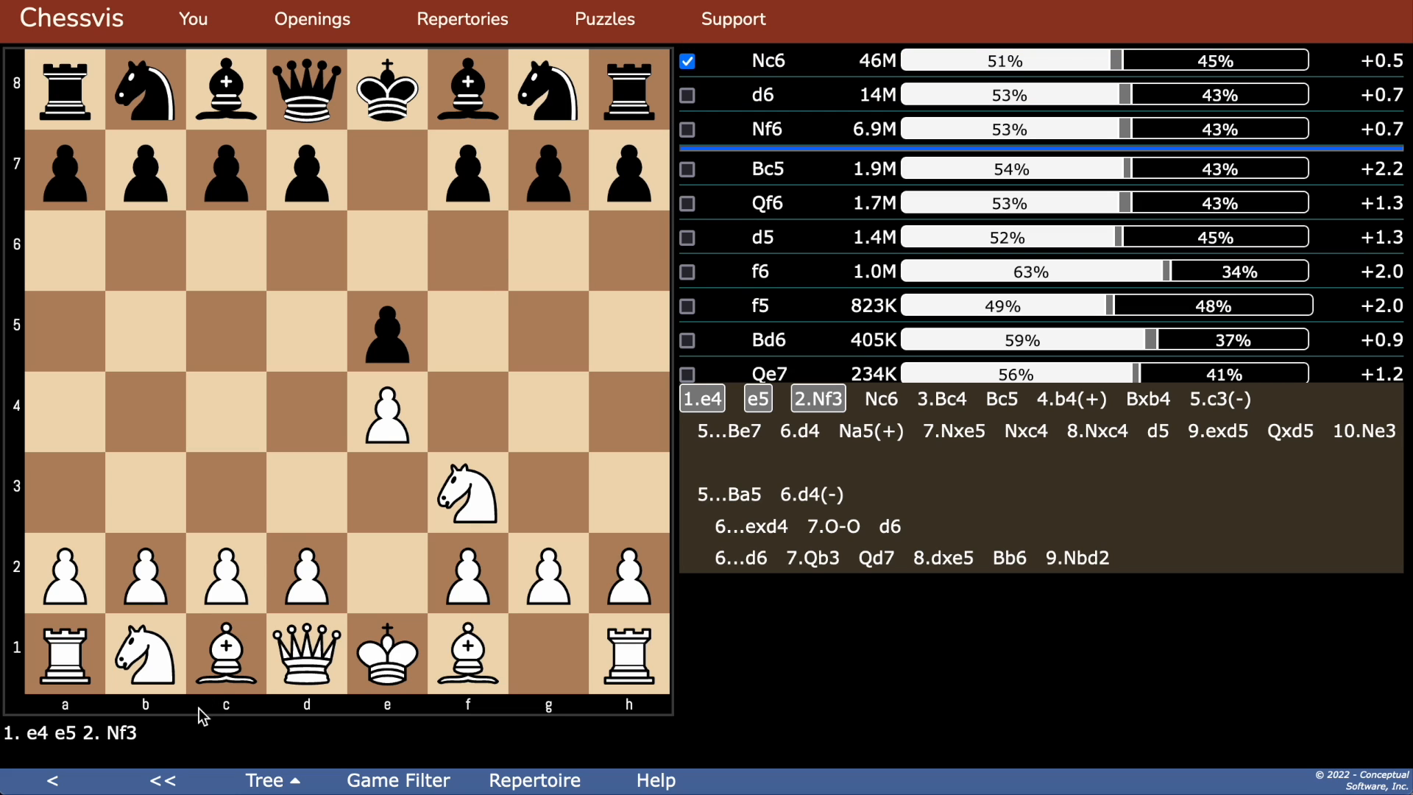
Step: Switch the tree to Bidirectional and use it to bring the board to 4.b4 Bxb4 5.c3
click(258, 789)
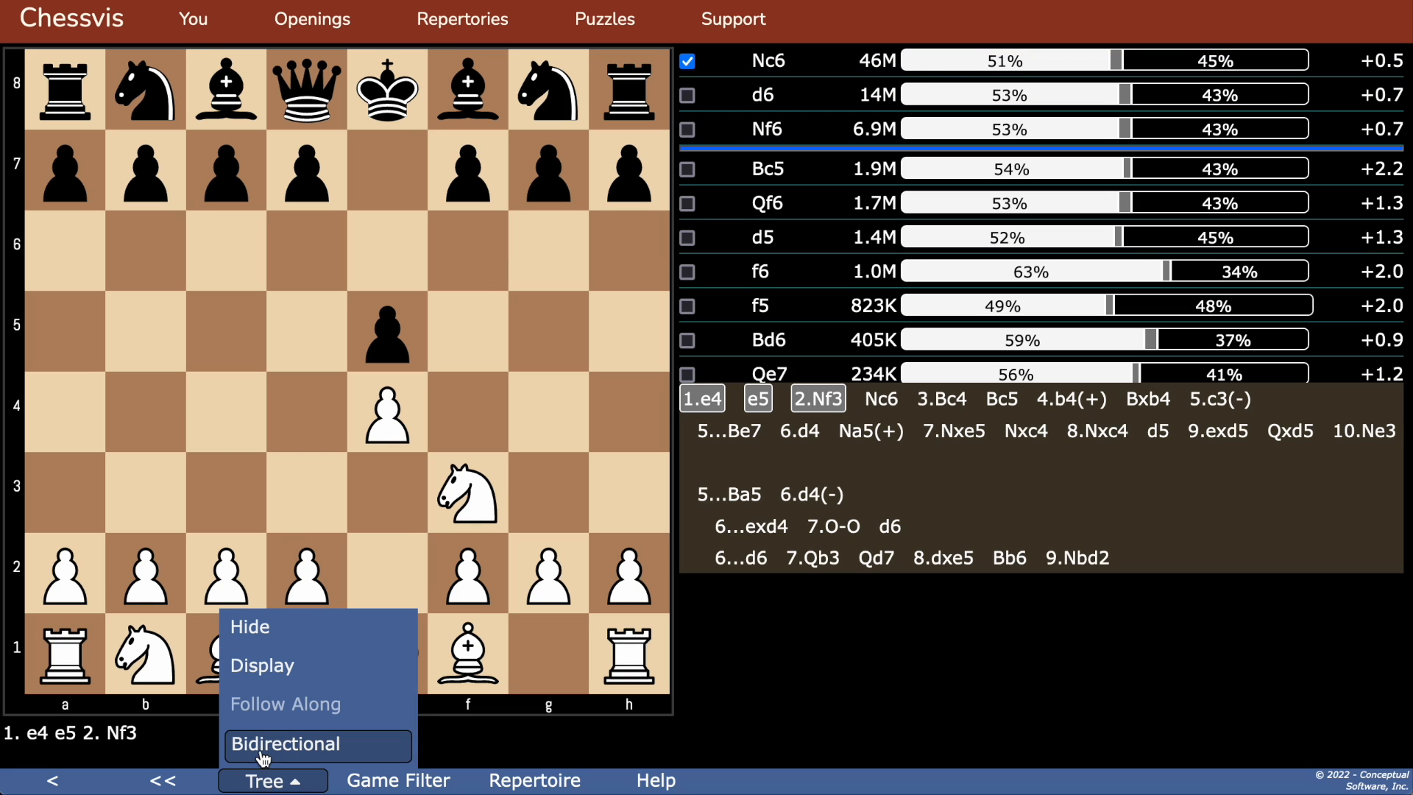
click(266, 745)
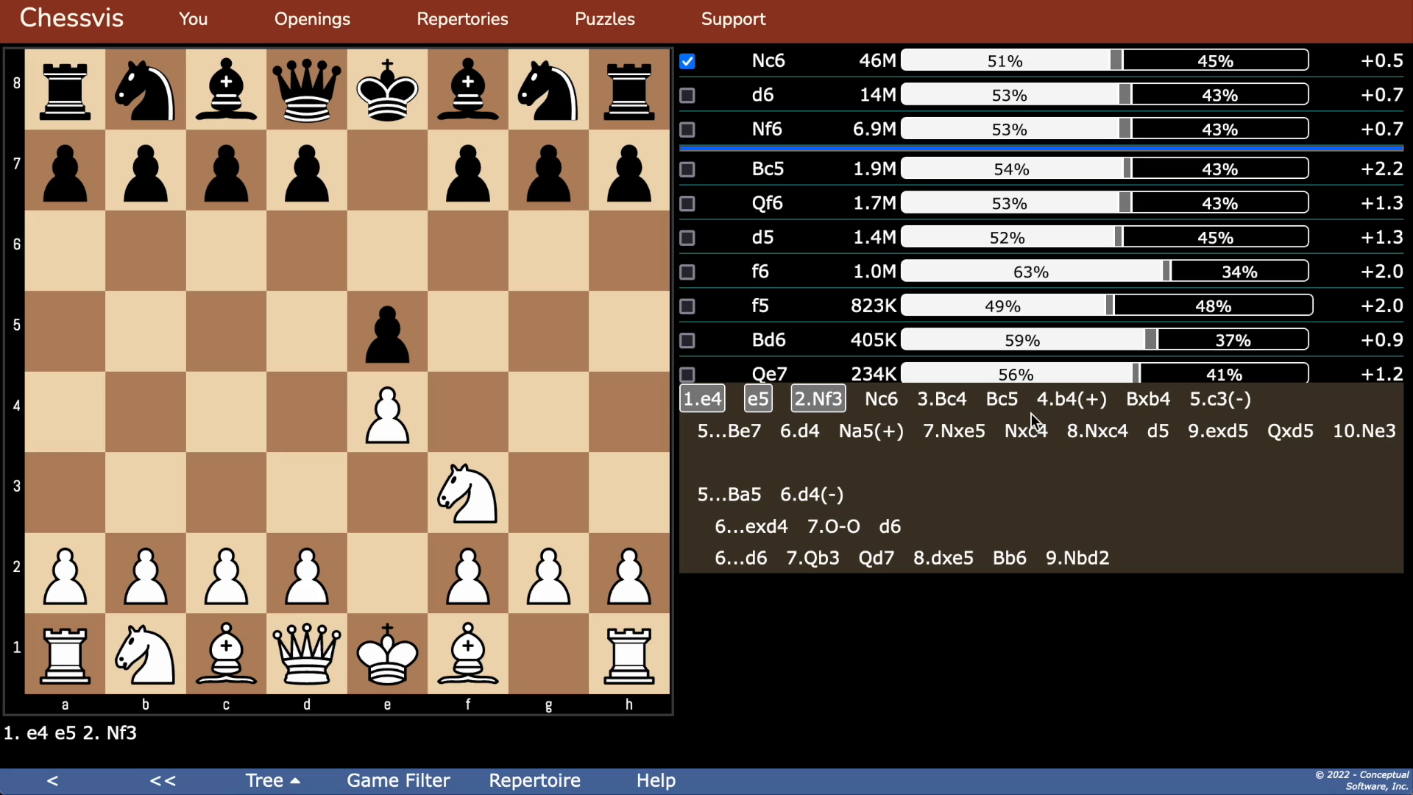
click(1067, 400)
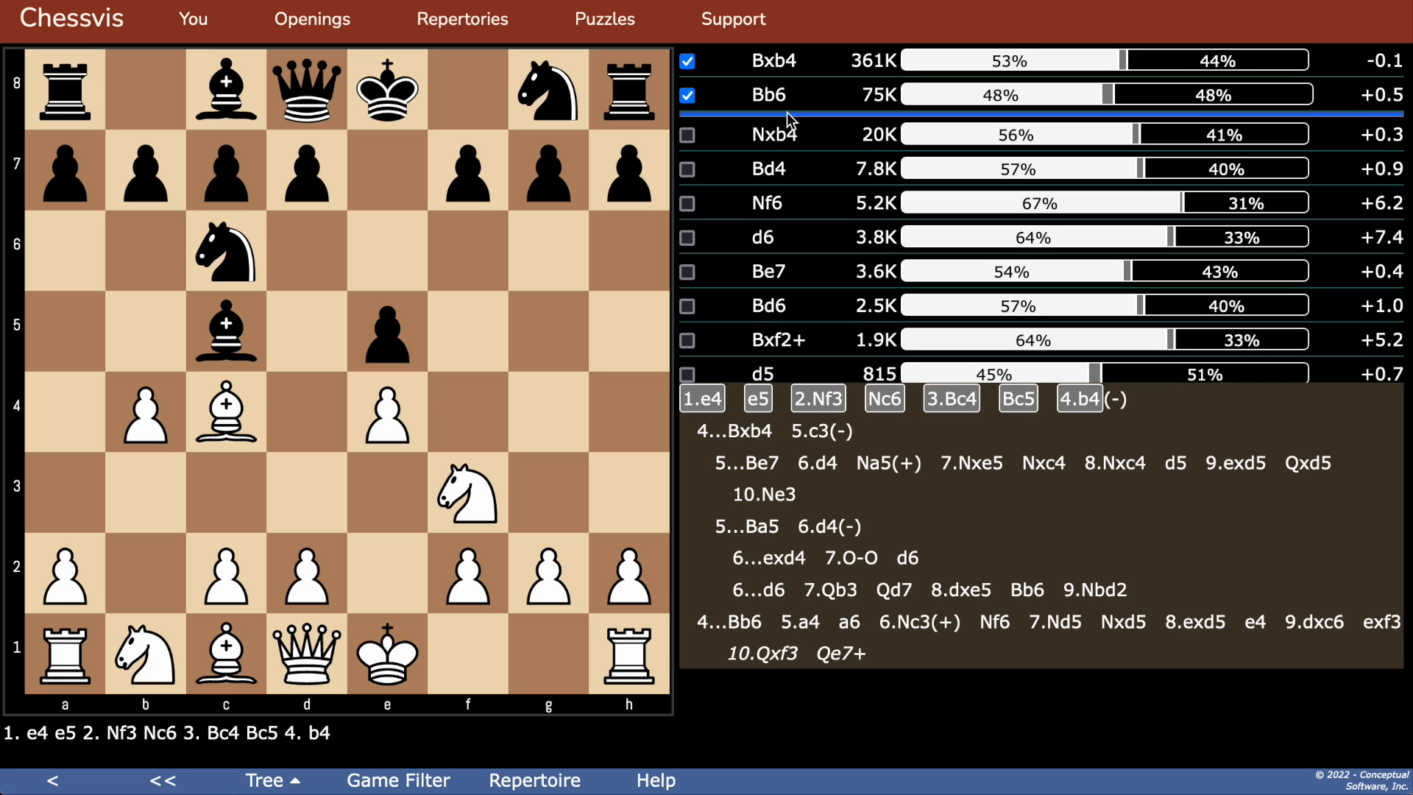
click(751, 431)
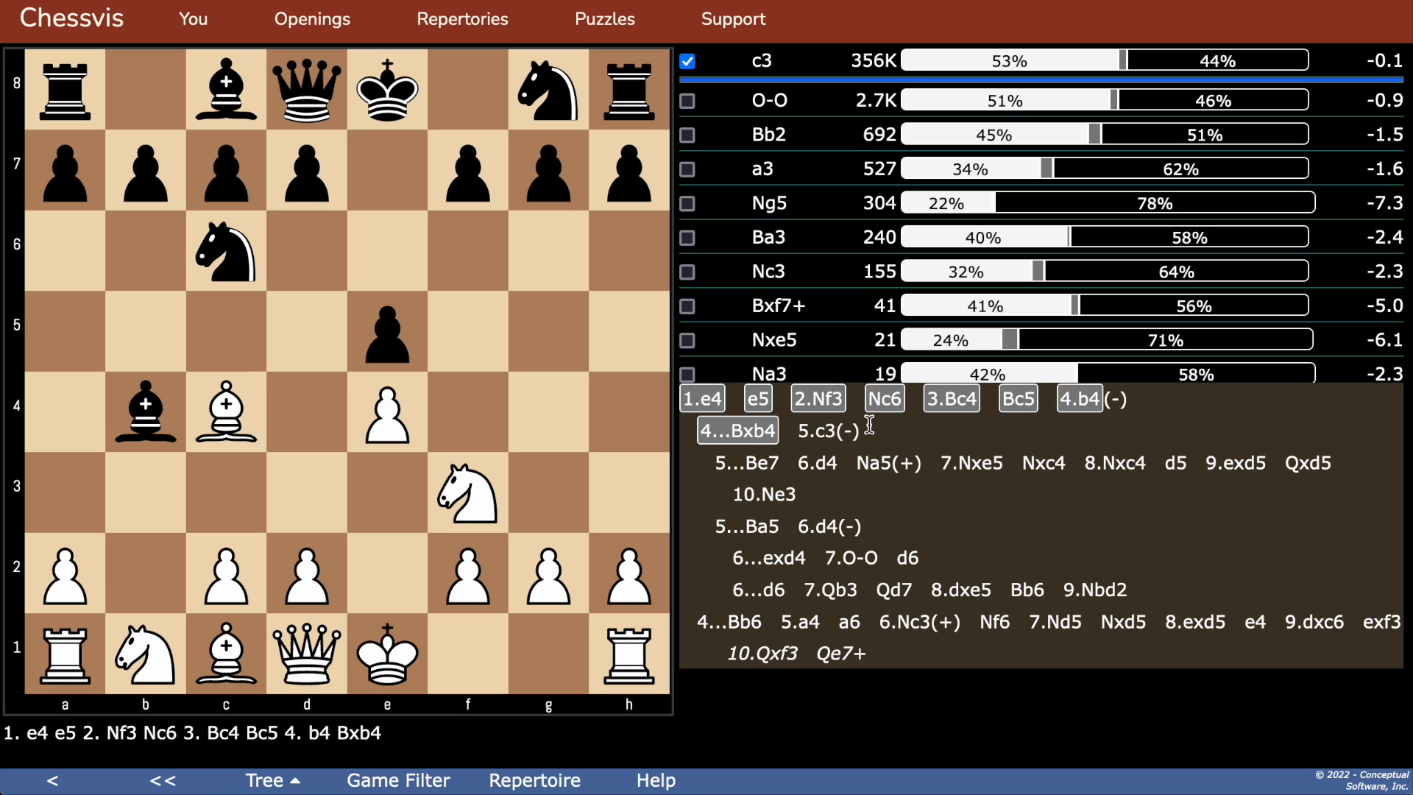
click(824, 430)
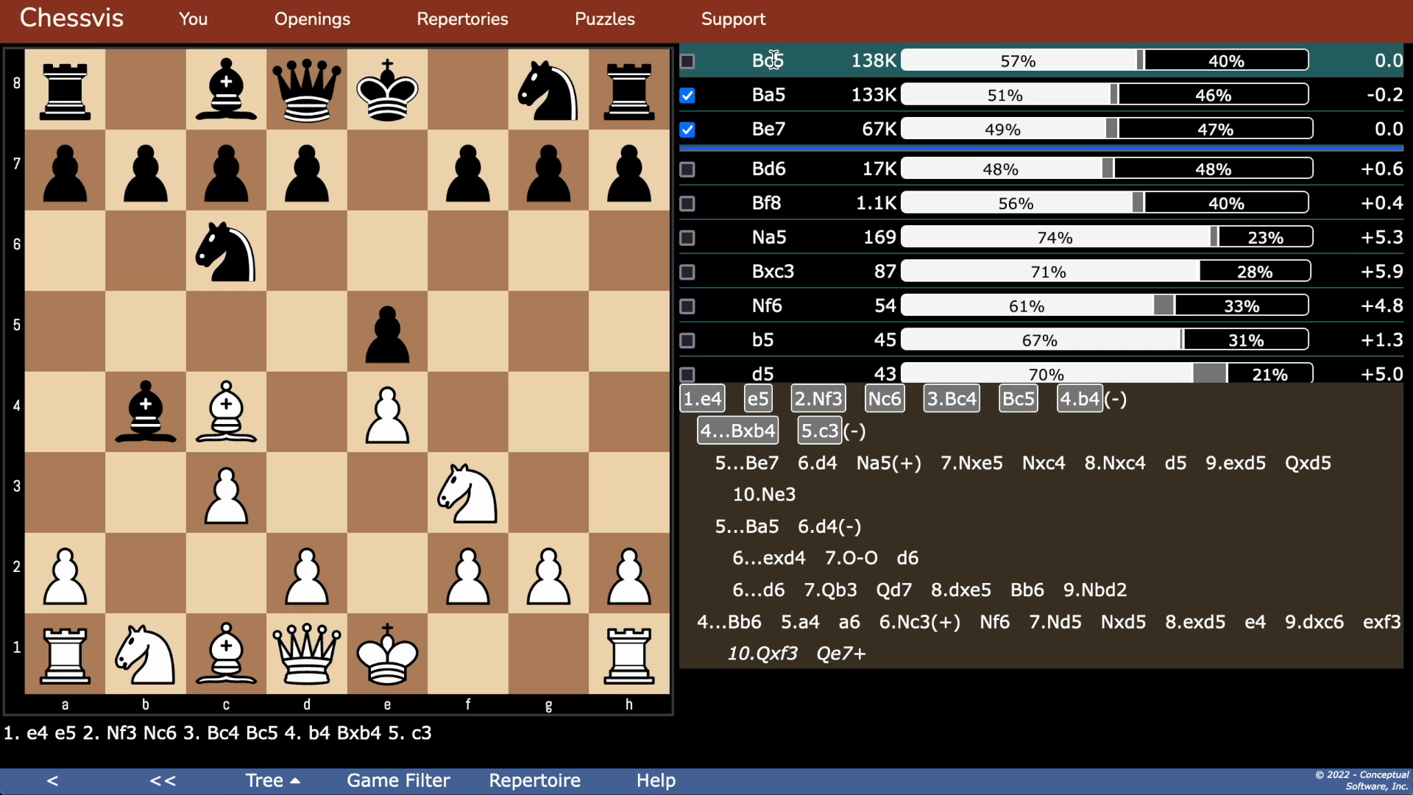
Step: Extend the repertoire after 5.c3 with the line 5...Bc5 6.d4 exd4 7.O-O from the candidate moves
click(772, 61)
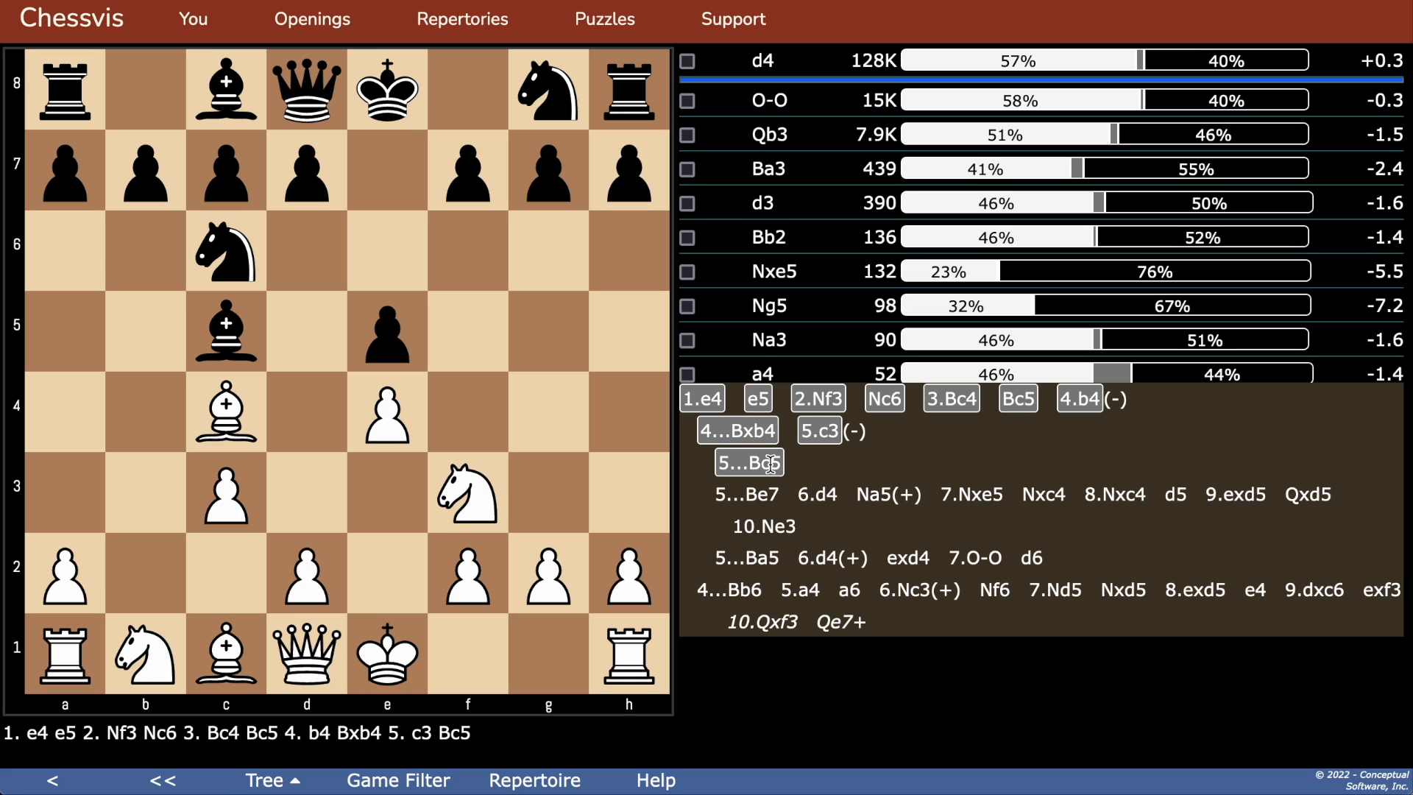
click(763, 62)
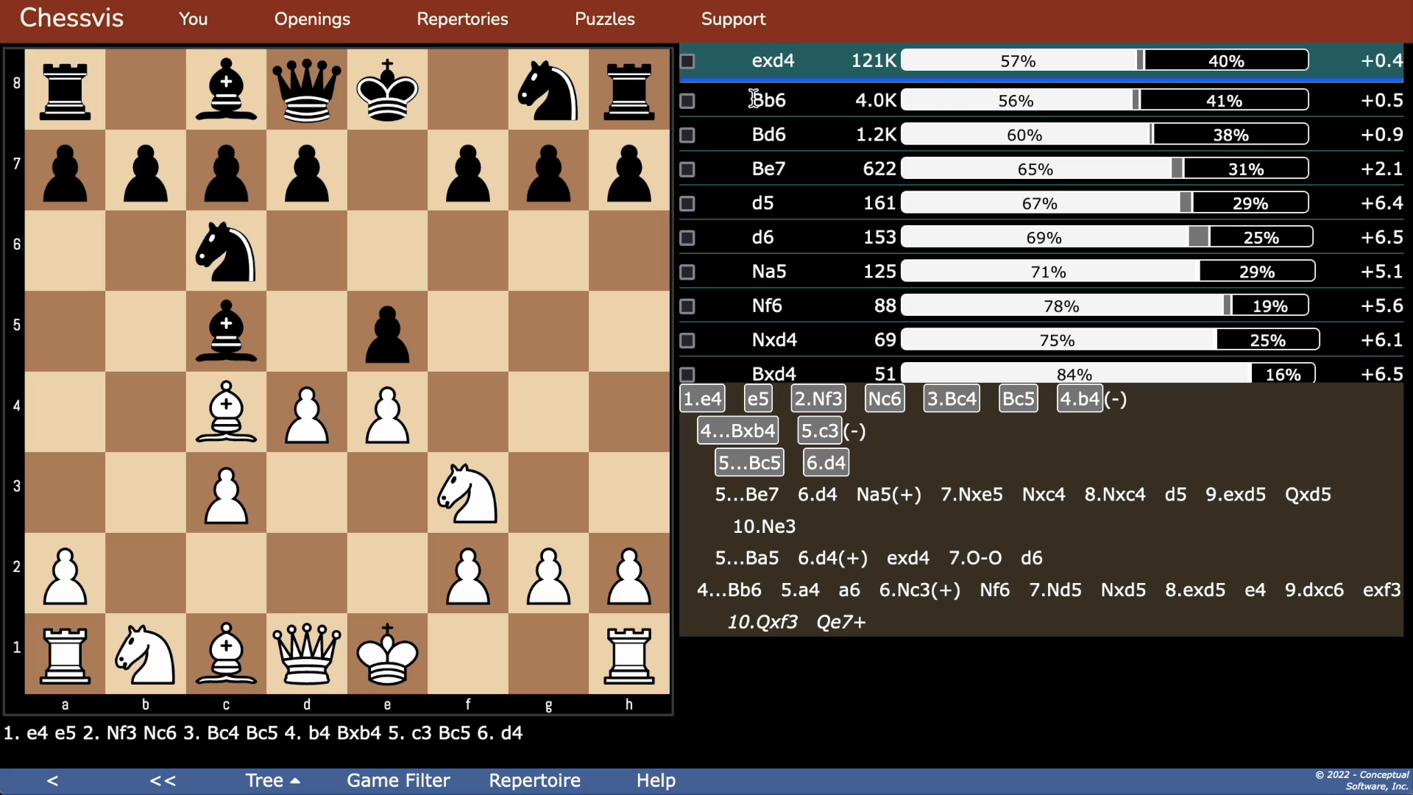
click(770, 60)
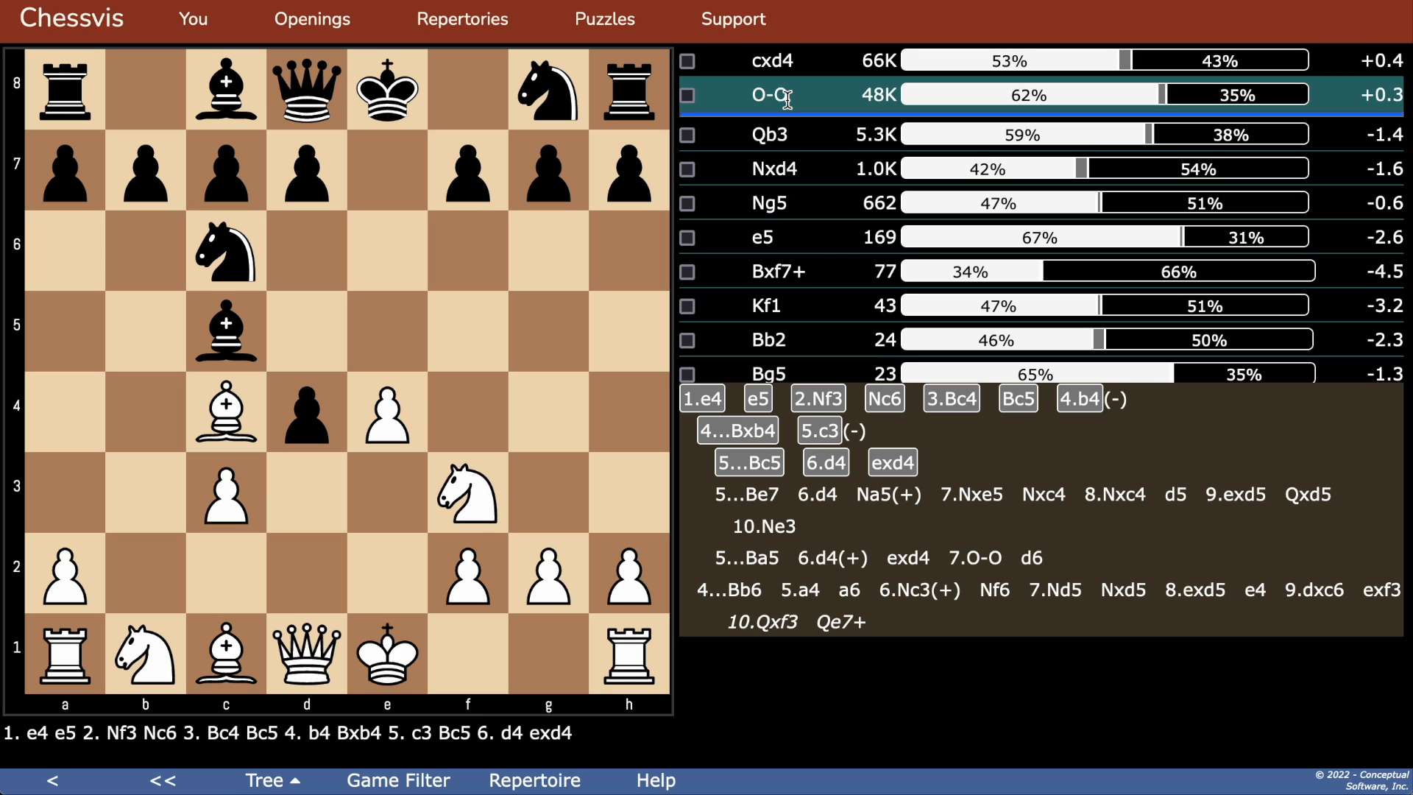
click(786, 99)
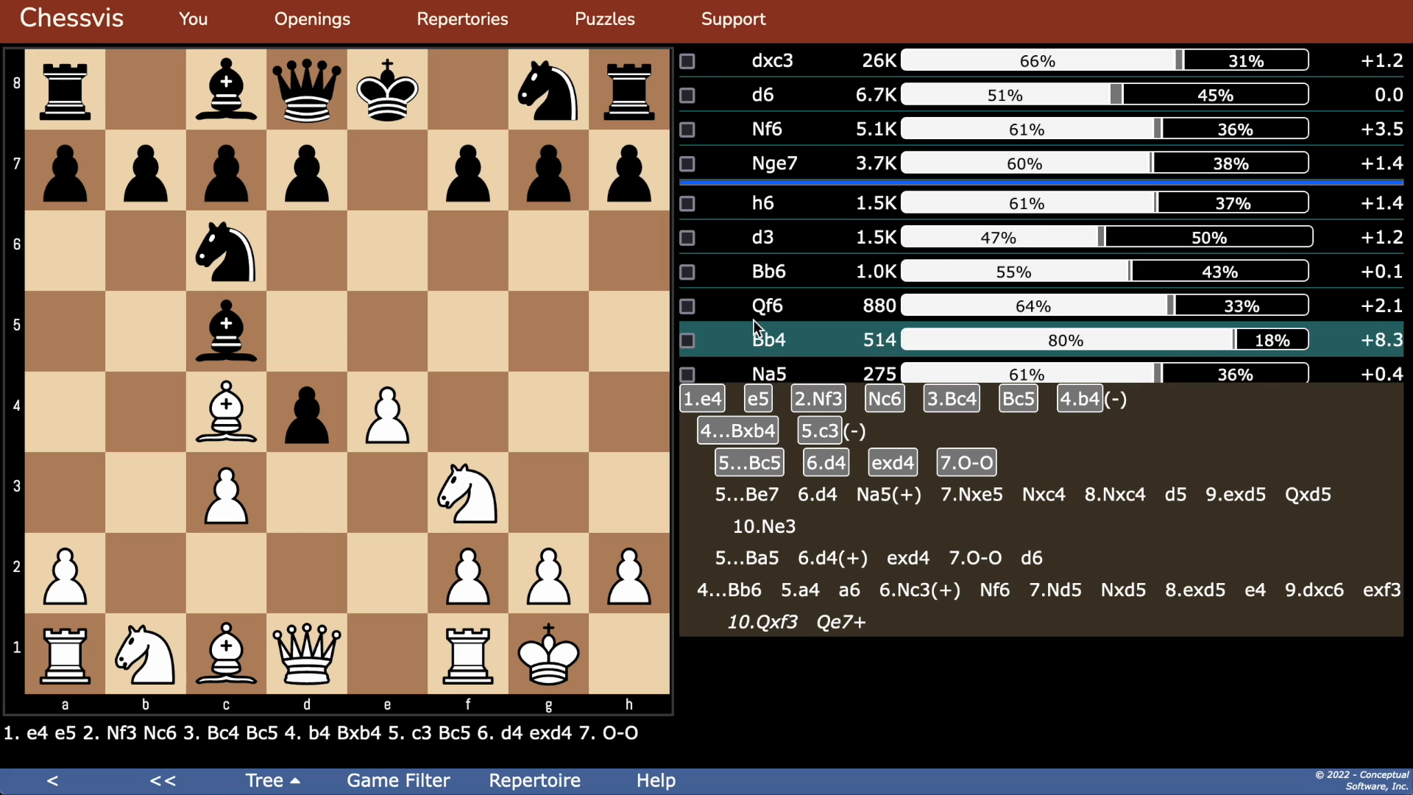
Step: View the Evans Gambit in the Tree Viewer and expand the Black replies after 5.c3
mouse_move(456, 29)
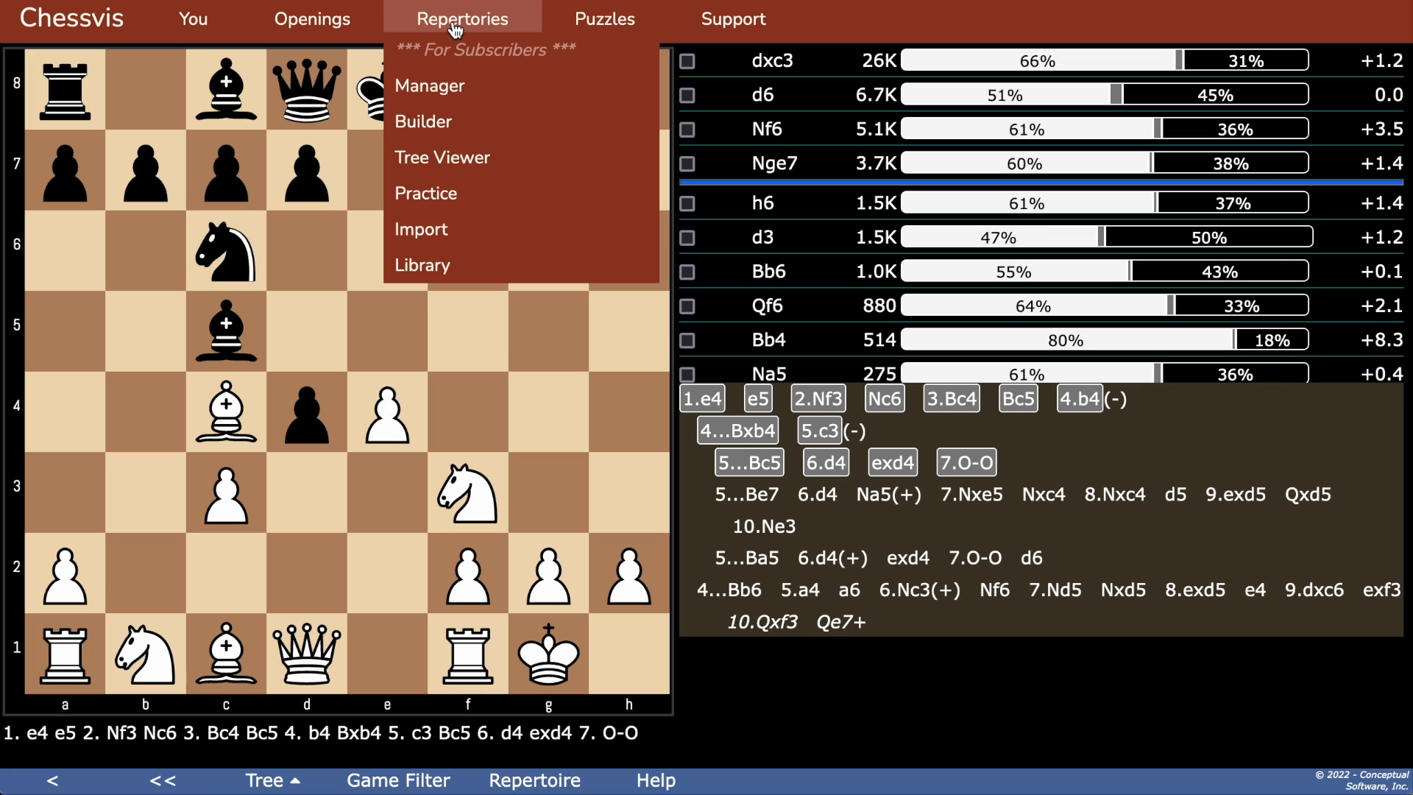
click(455, 159)
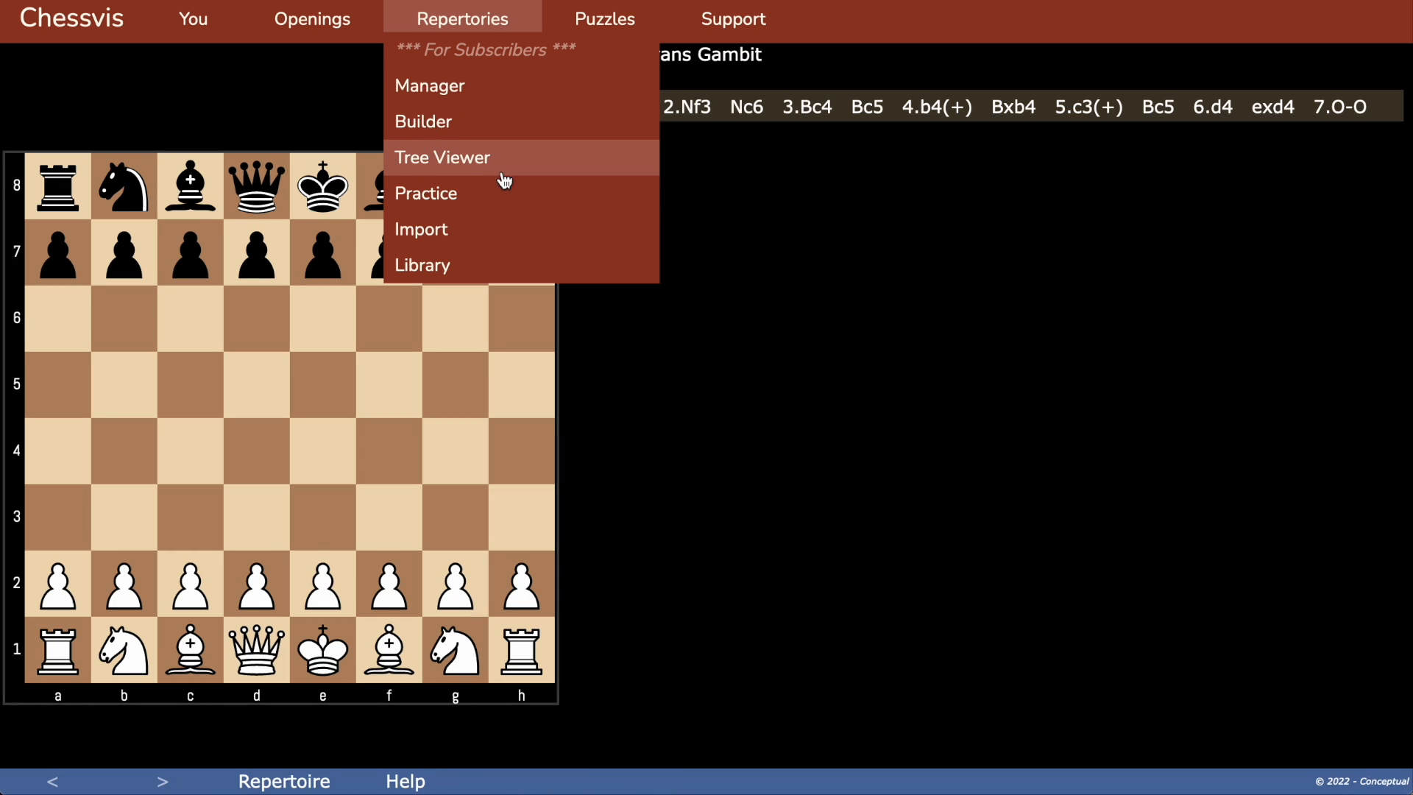
click(1110, 106)
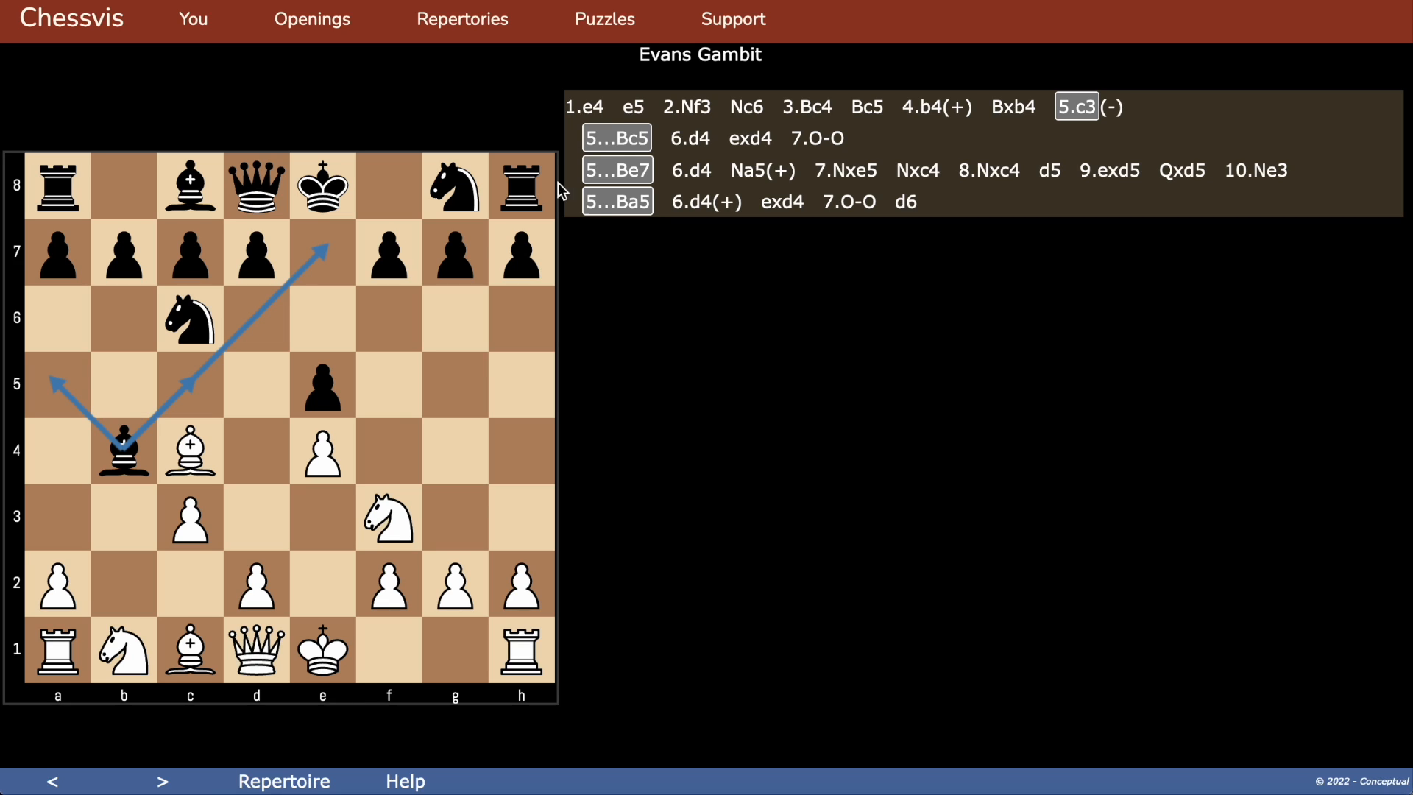
Step: Open repertoire practice and select the Evans Gambit for practice playing White
mouse_move(464, 23)
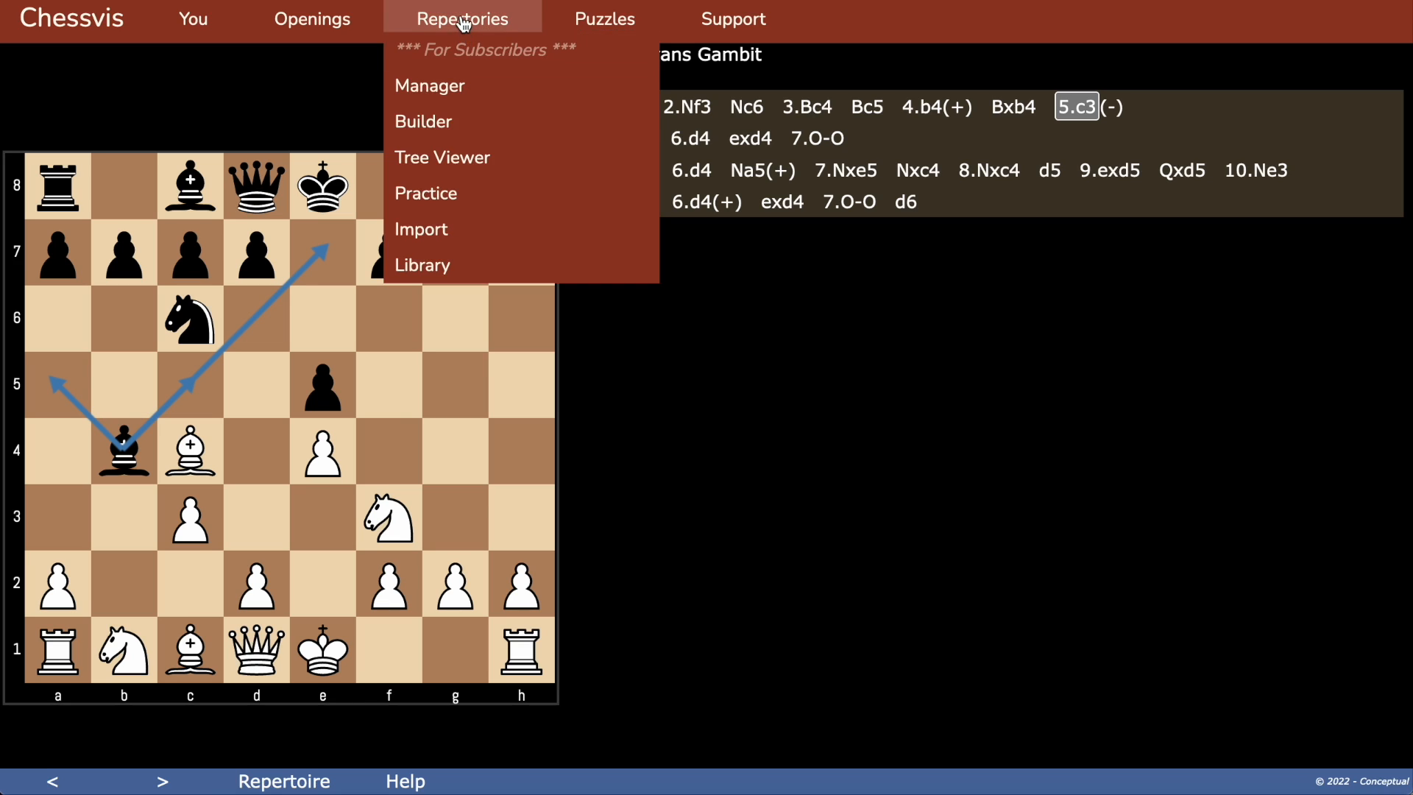
click(453, 202)
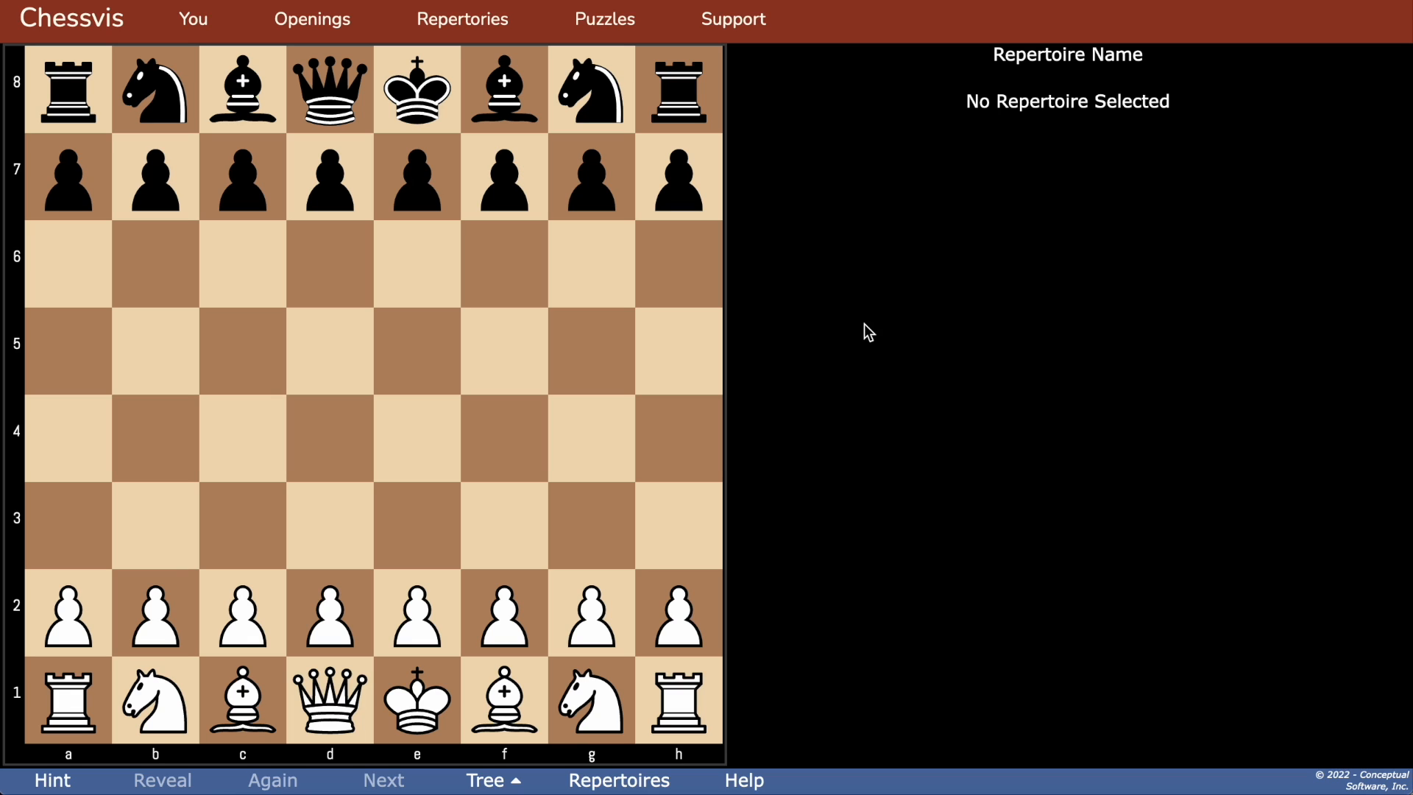
click(646, 781)
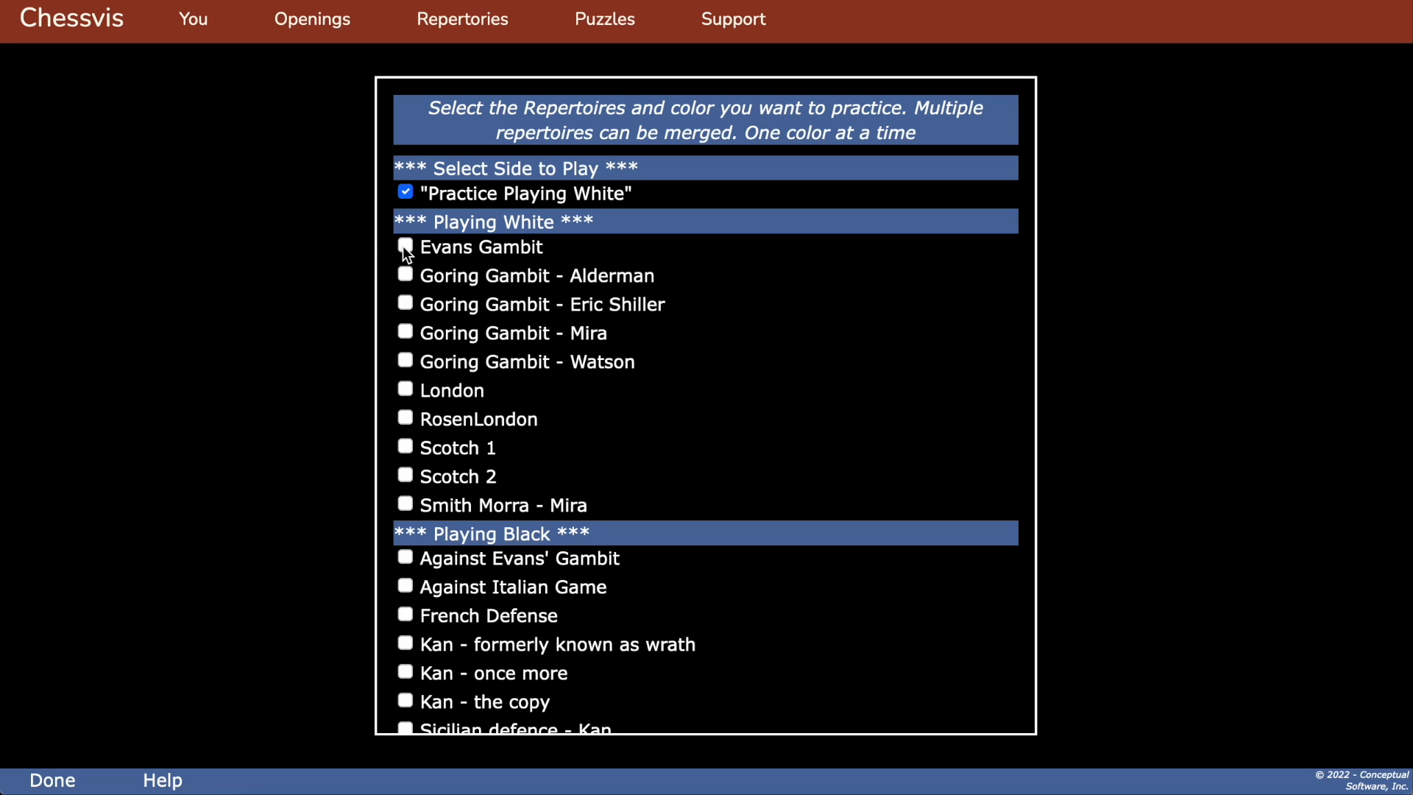
click(62, 778)
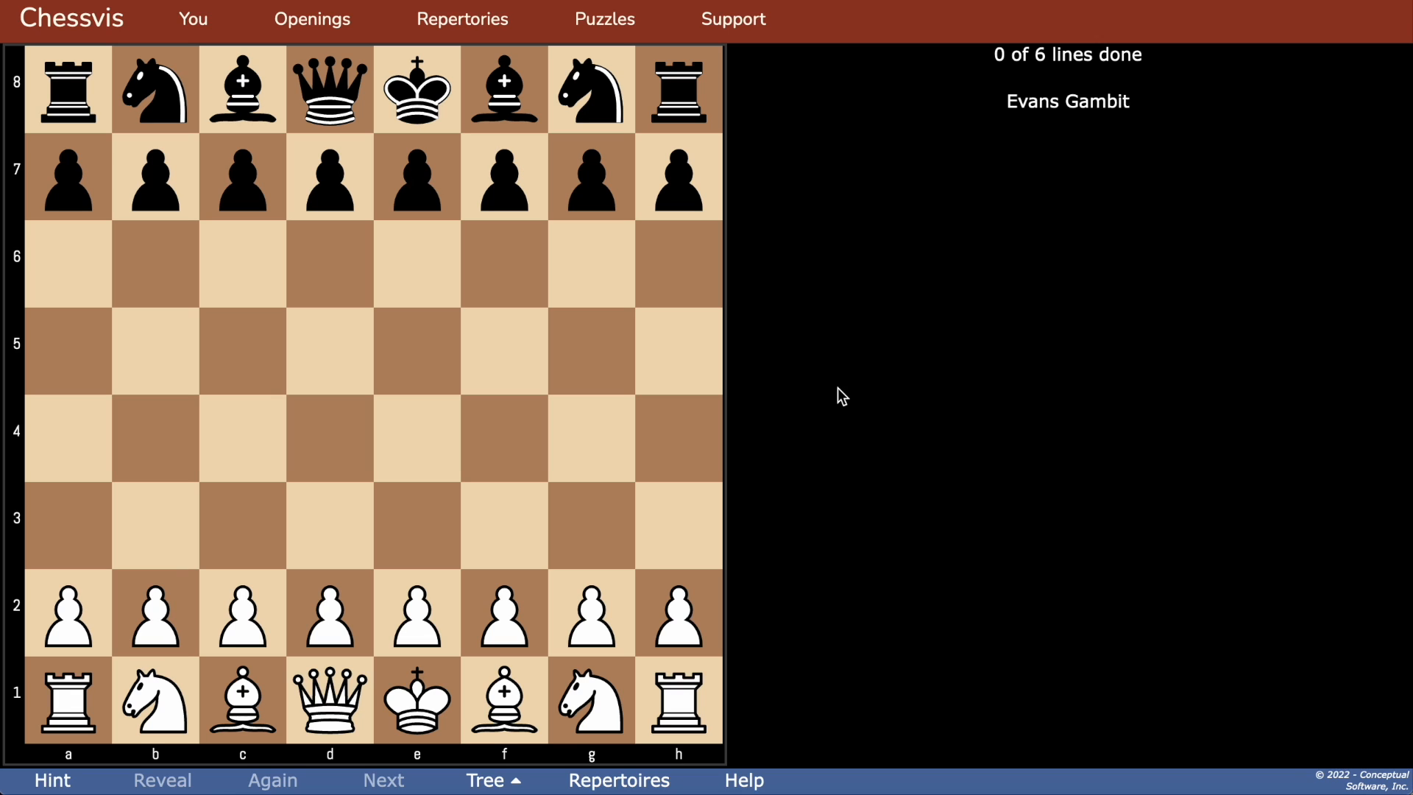
Step: Practise the first line by playing 1.e4, 2.Nf3, 3.Bc4, 4.b4 and 5.c3, requesting a hint for 1.e4 and 5.c3
click(46, 785)
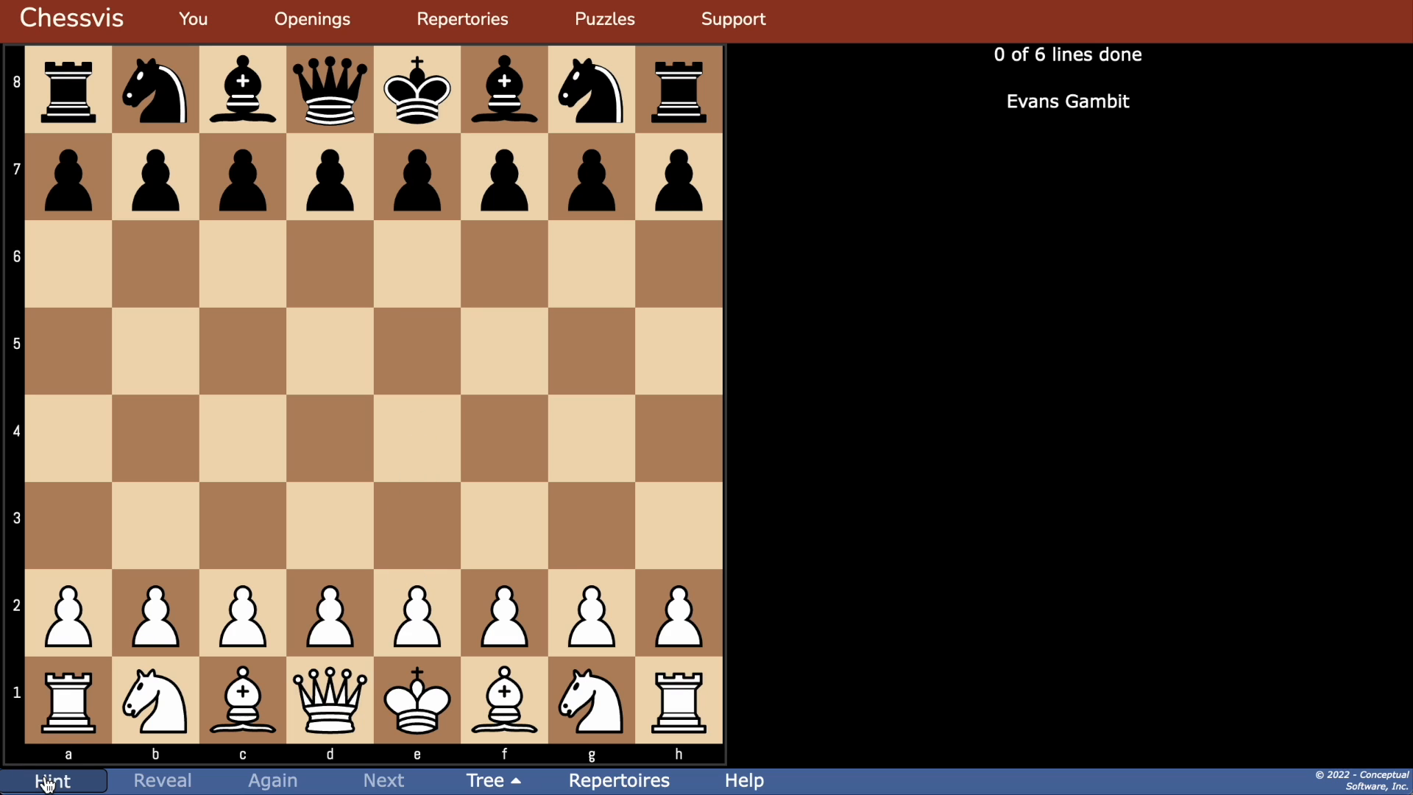
click(432, 609)
click(417, 451)
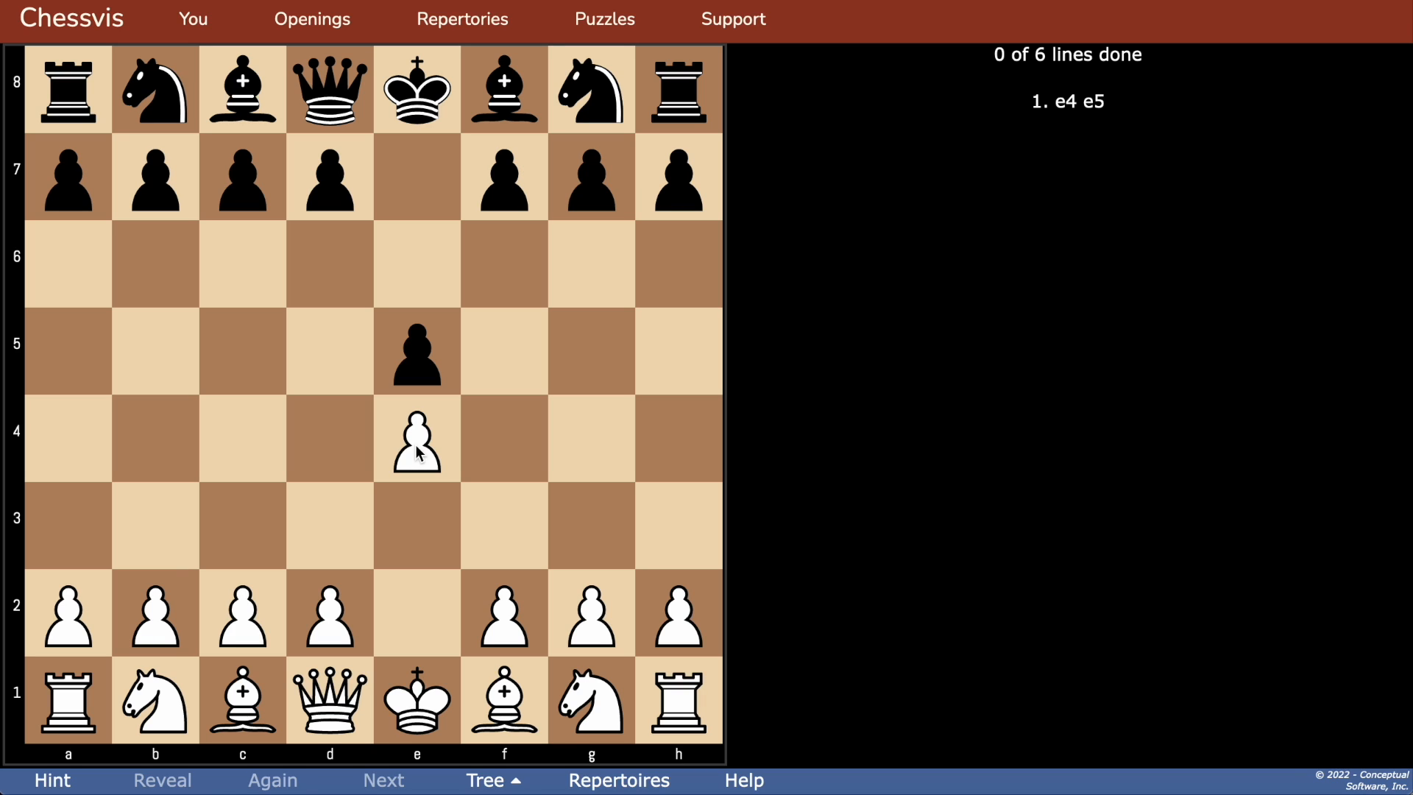
drag(589, 705, 522, 552)
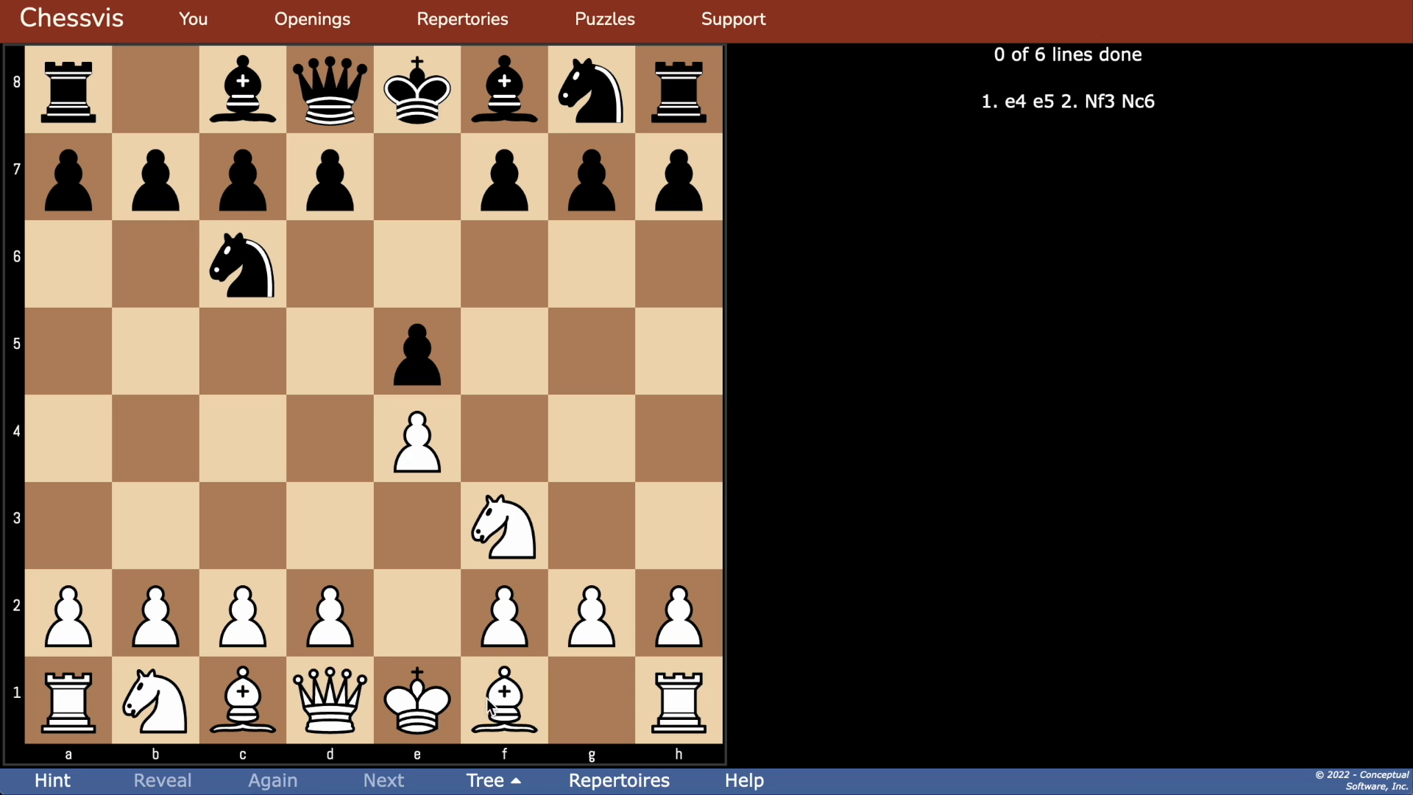
drag(490, 708, 225, 456)
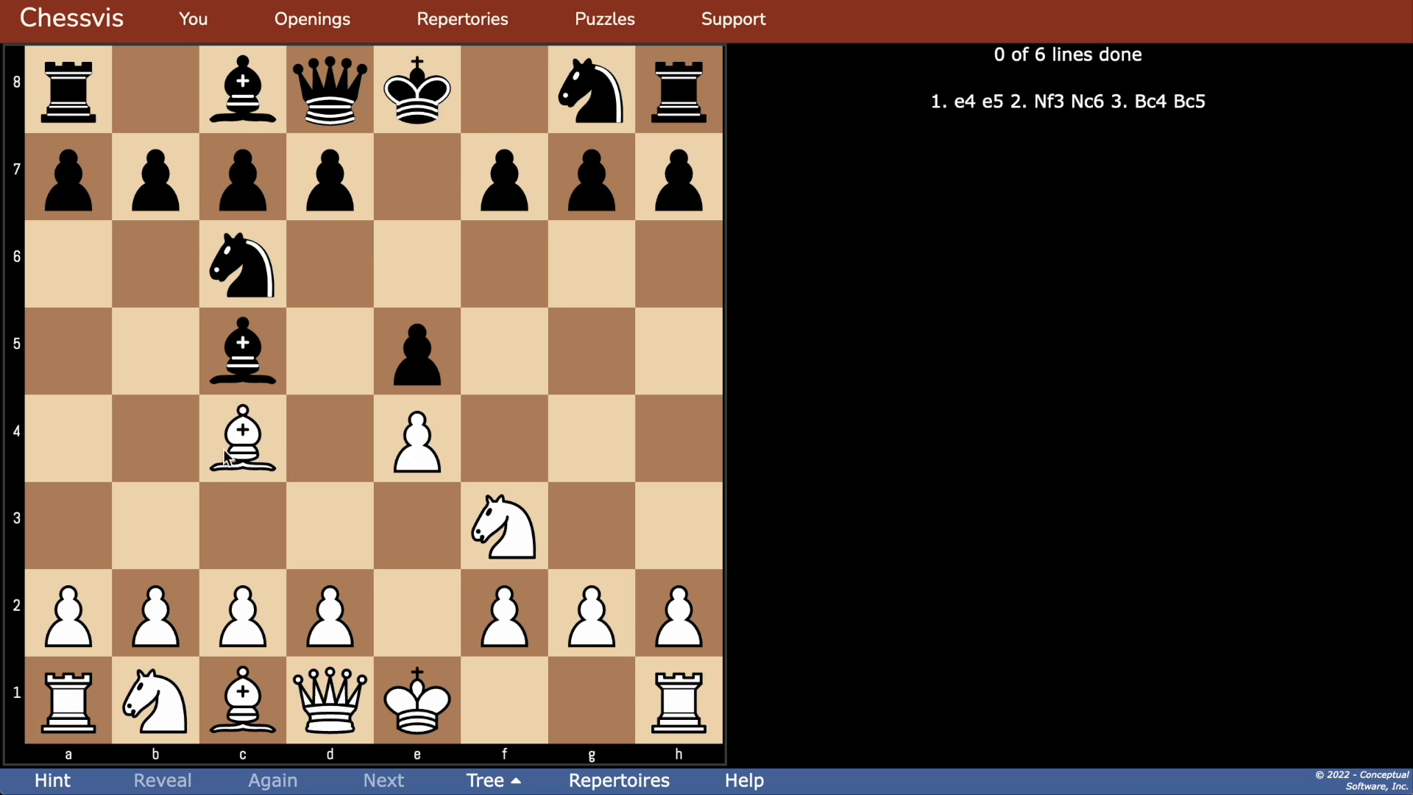
drag(167, 616, 158, 449)
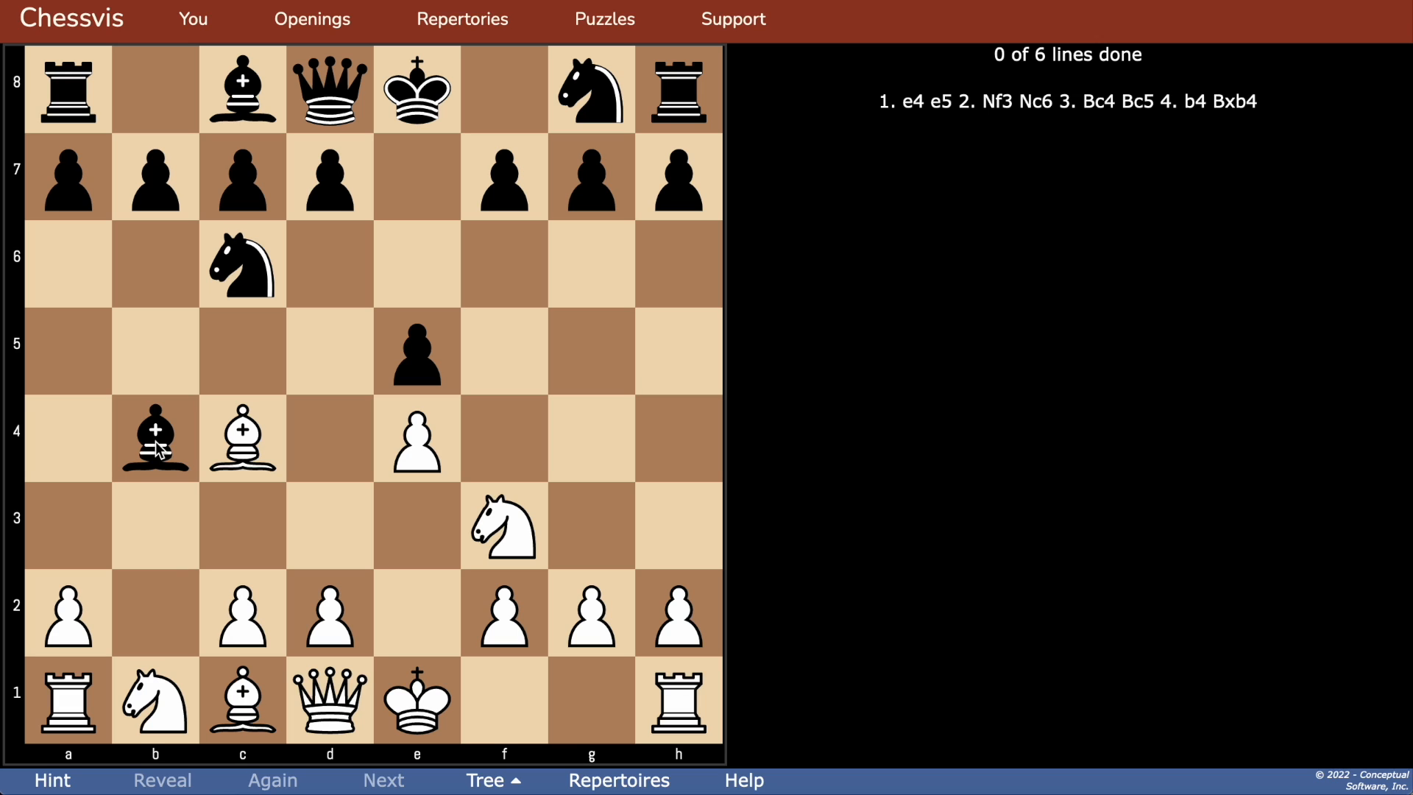
click(45, 782)
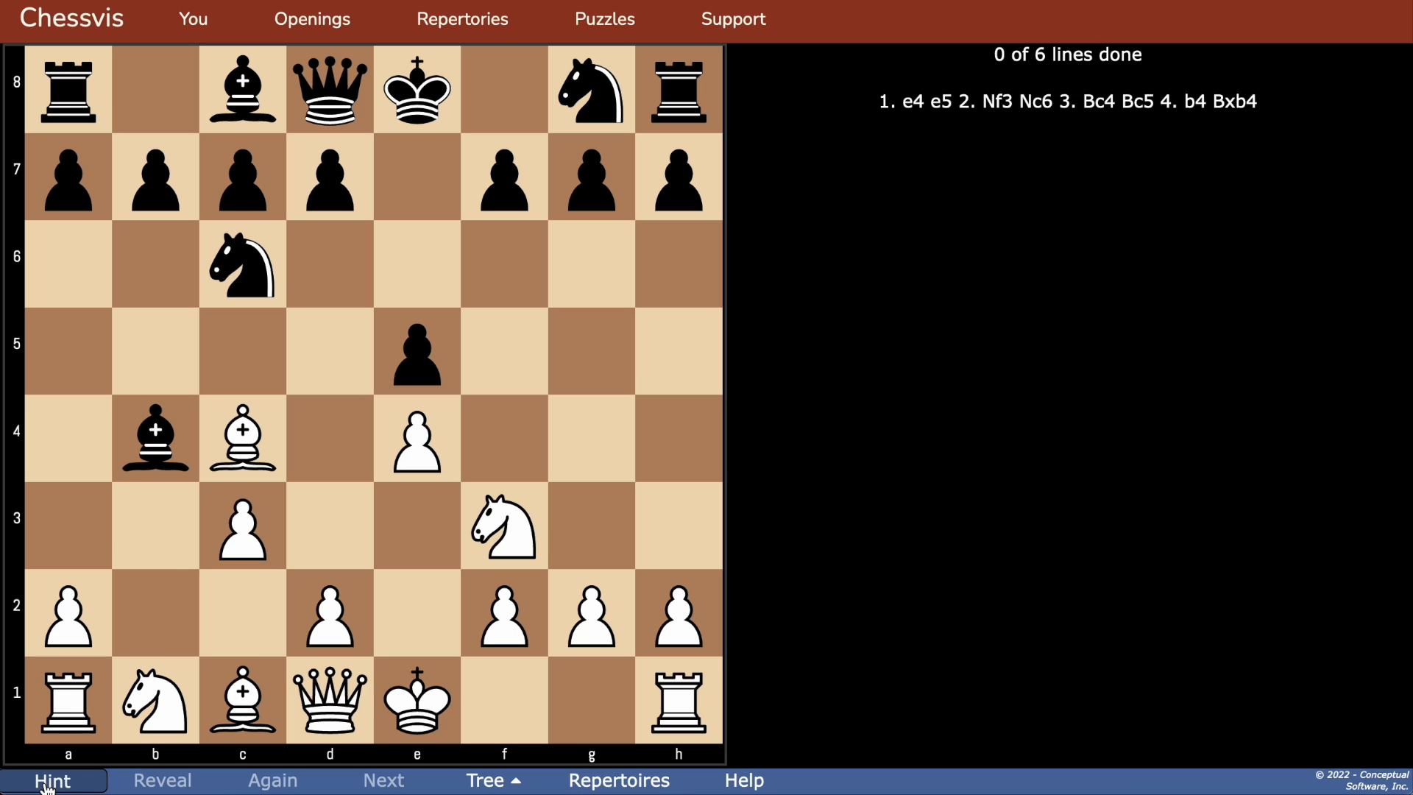
drag(241, 613, 245, 531)
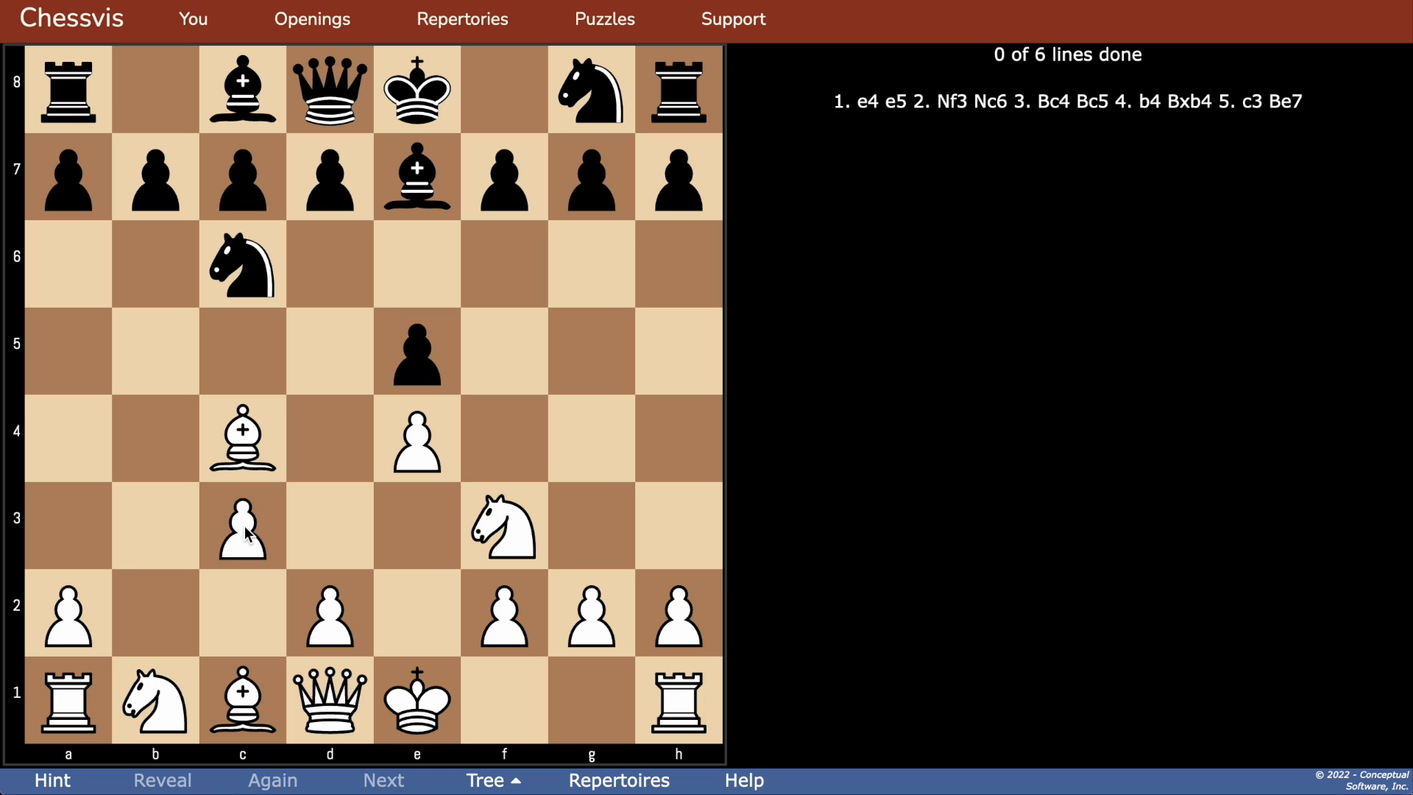
Step: Display the practice tree, expand the branches after 5.c3 and 6...Na5, and hide the tree again
click(474, 783)
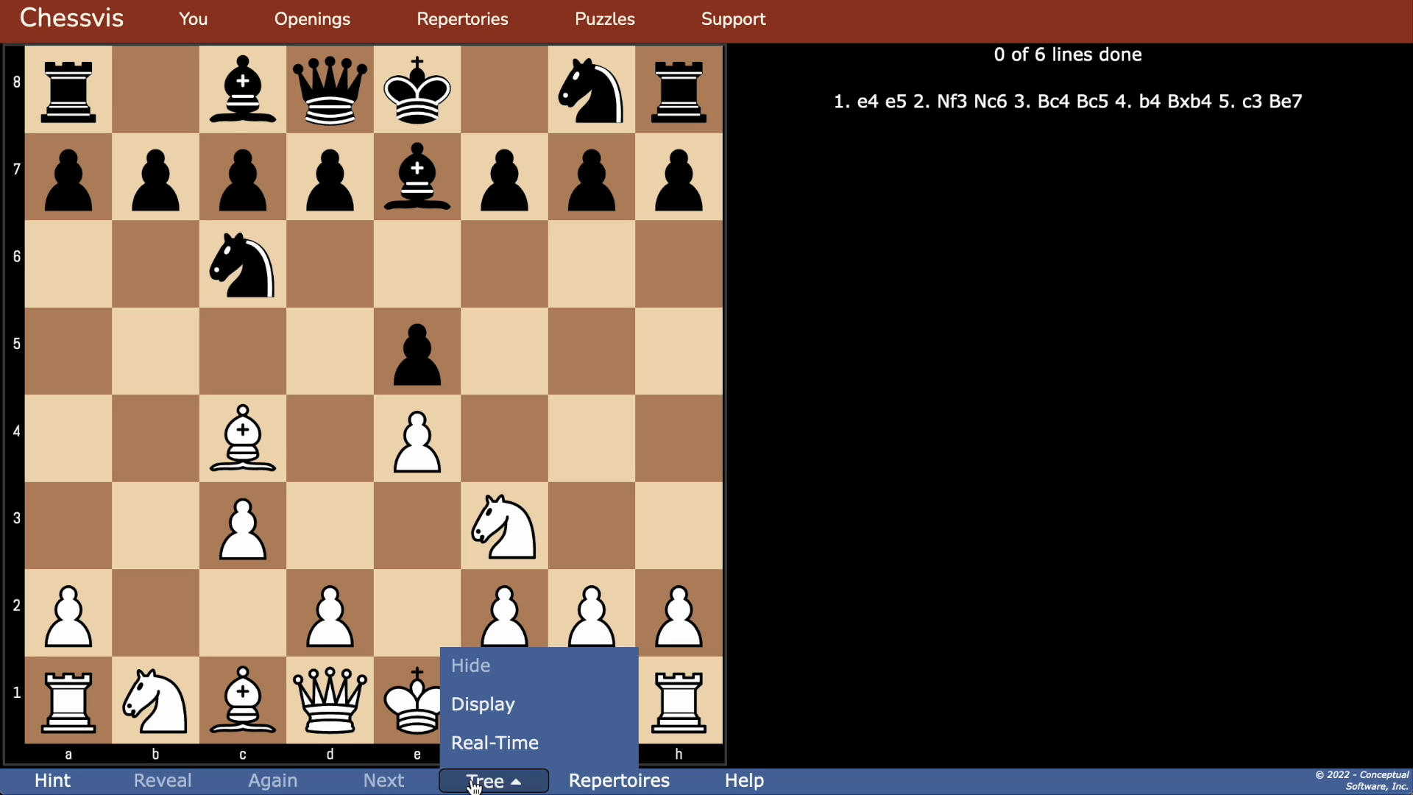
click(479, 719)
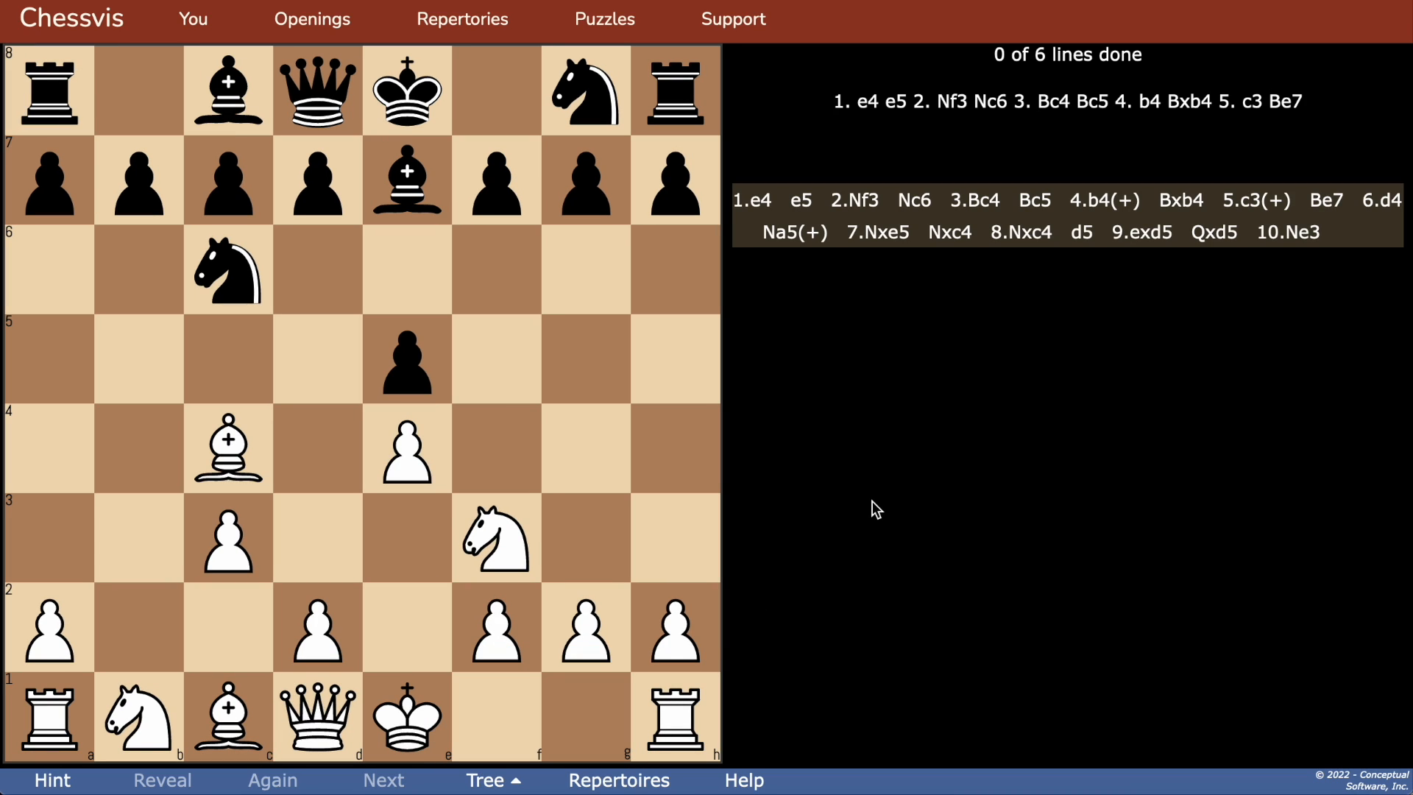
click(1271, 203)
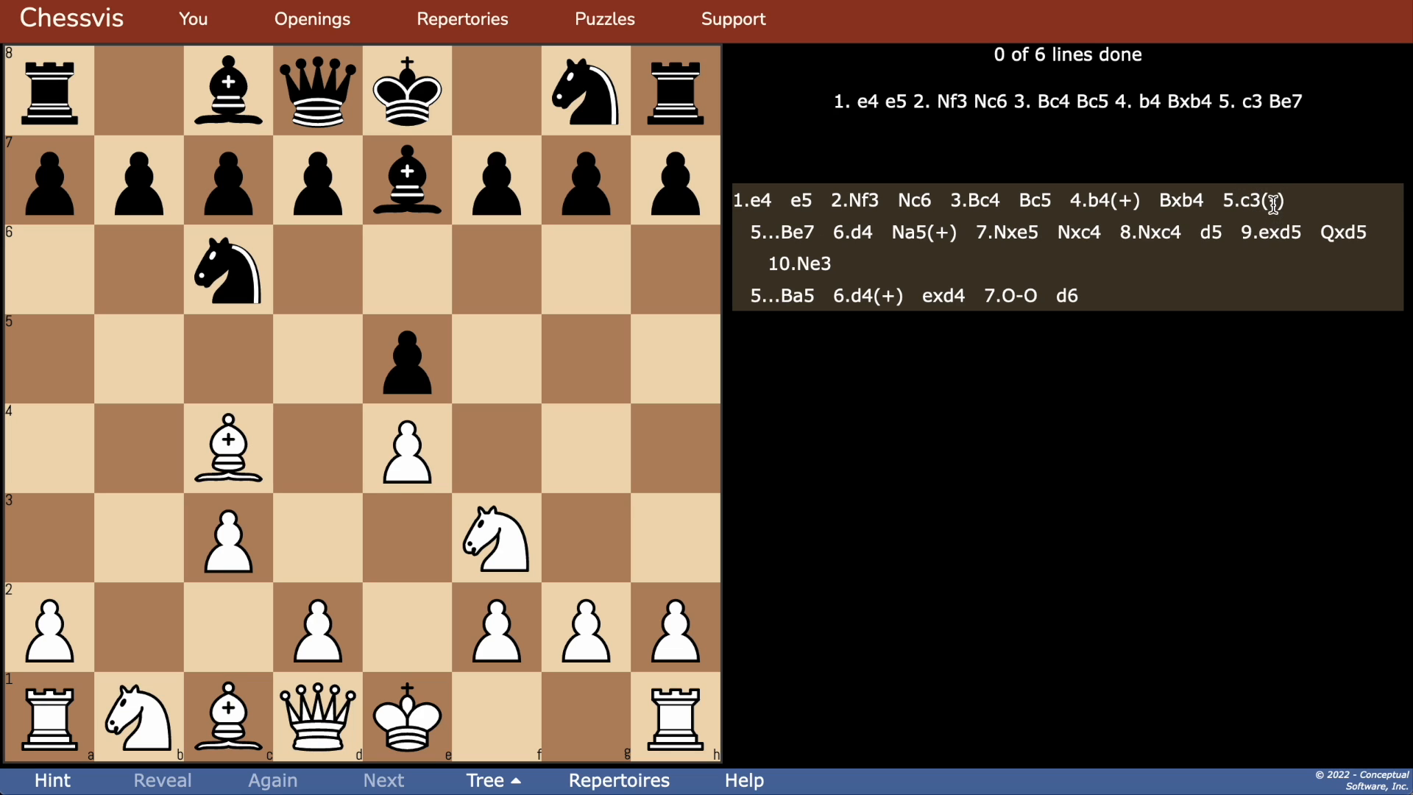
click(942, 232)
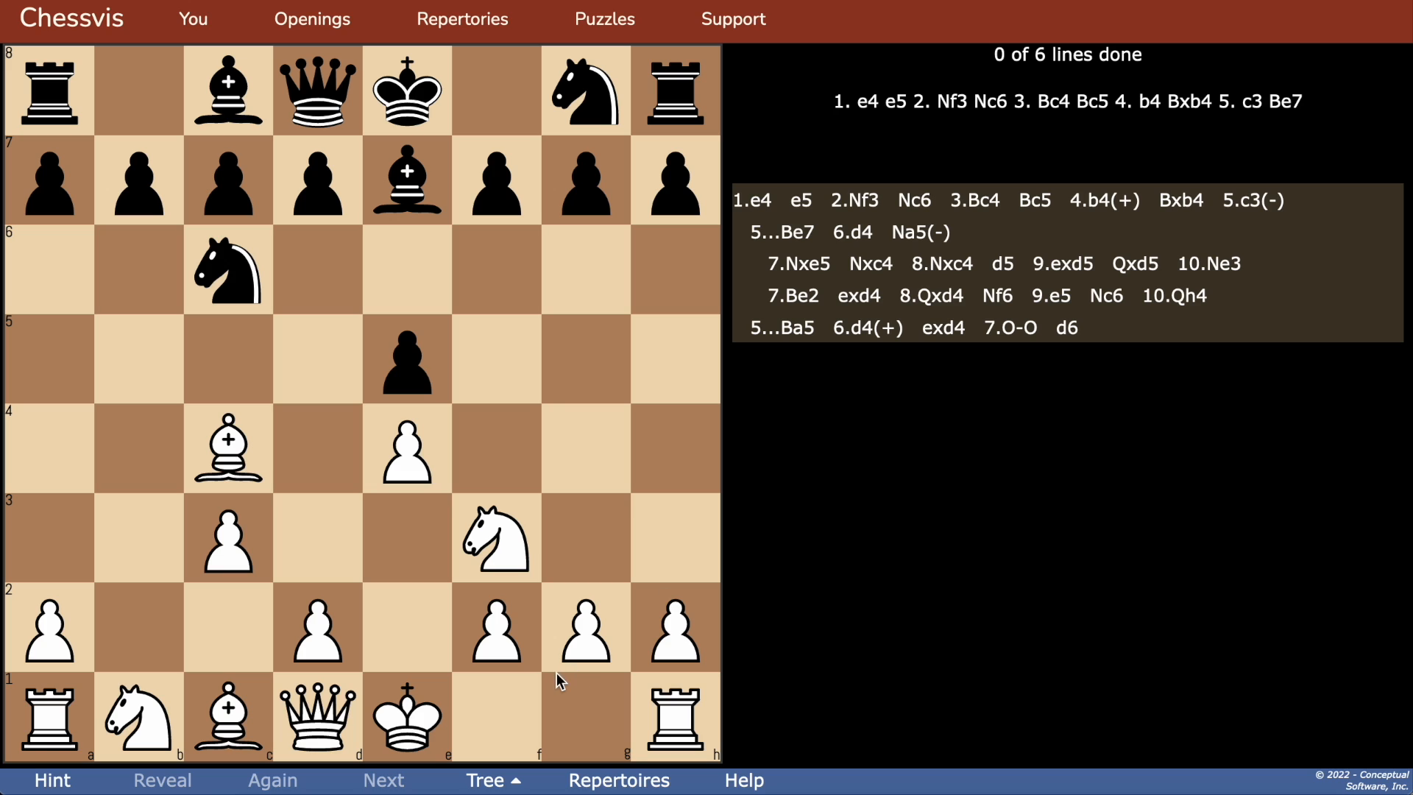
click(485, 787)
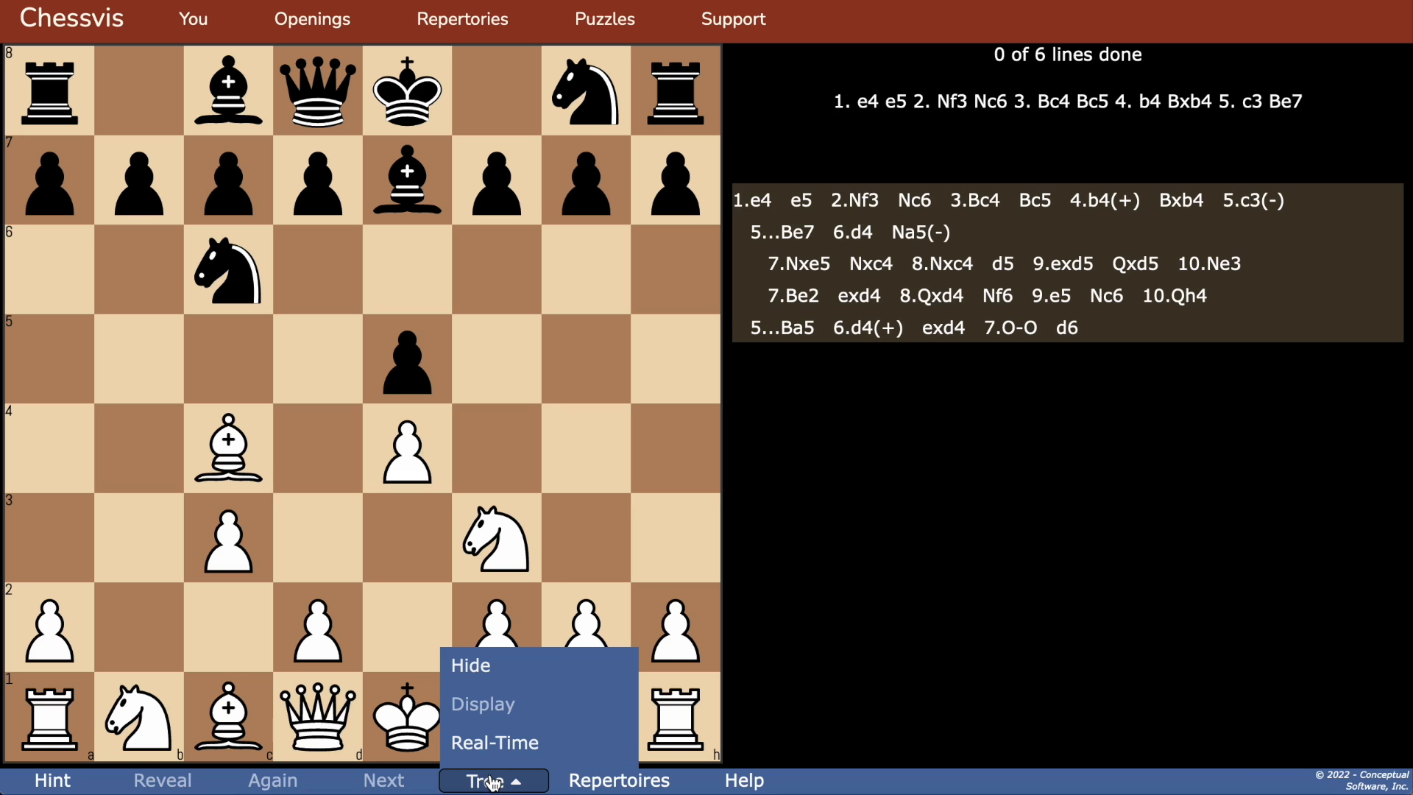
click(484, 668)
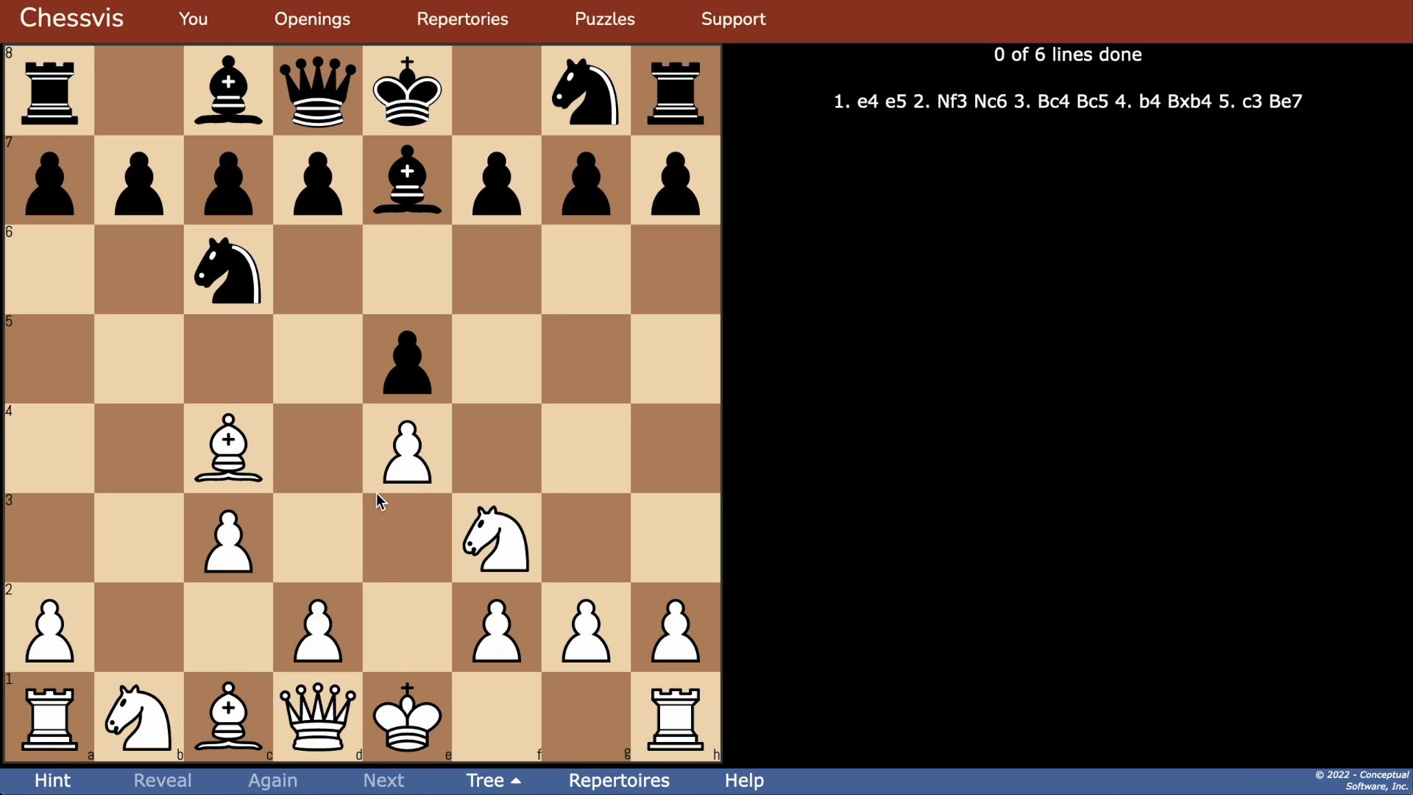
Step: Play 6.d4, set the practice tree to Real-Time, and answer 6...Na5 with 7.Be2
drag(318, 622, 319, 447)
click(488, 781)
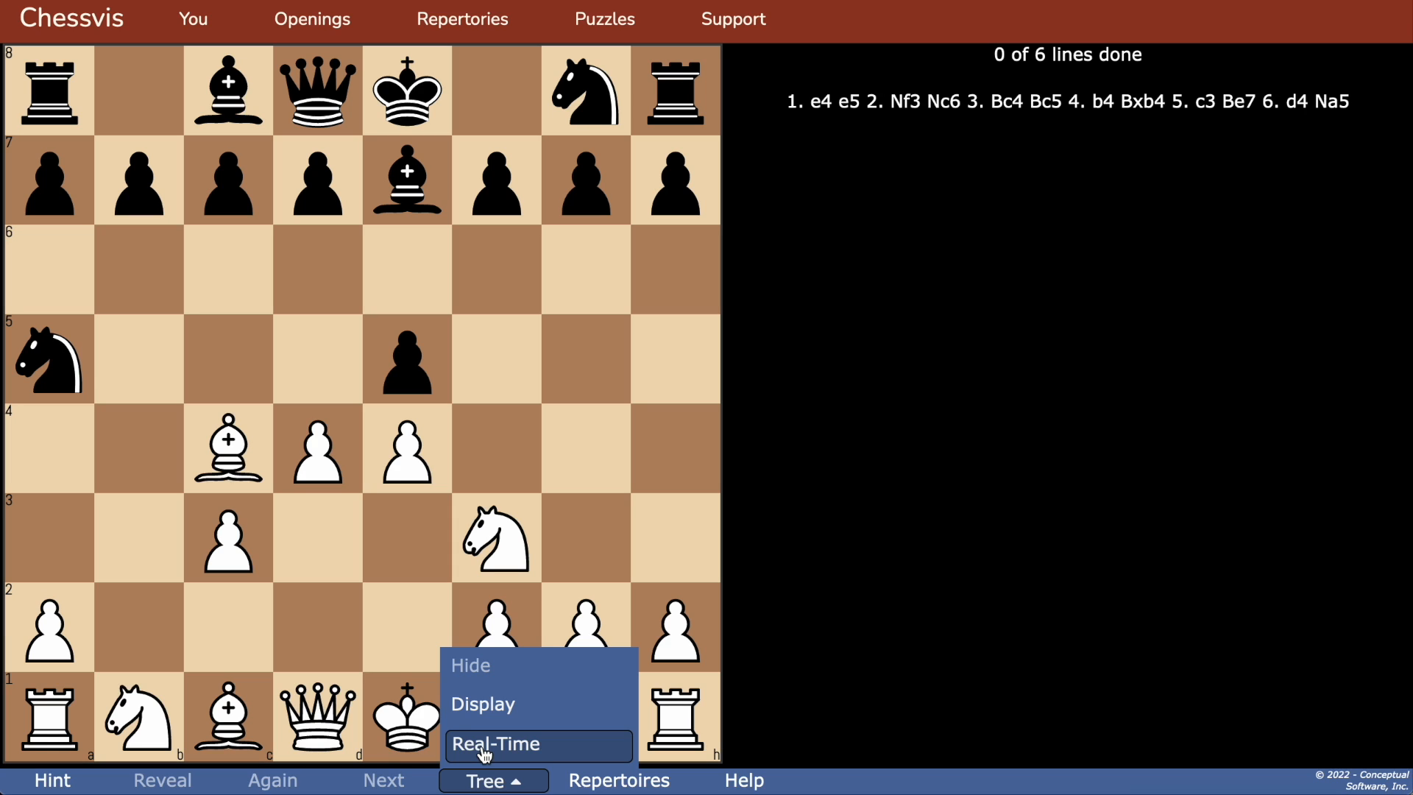
click(485, 754)
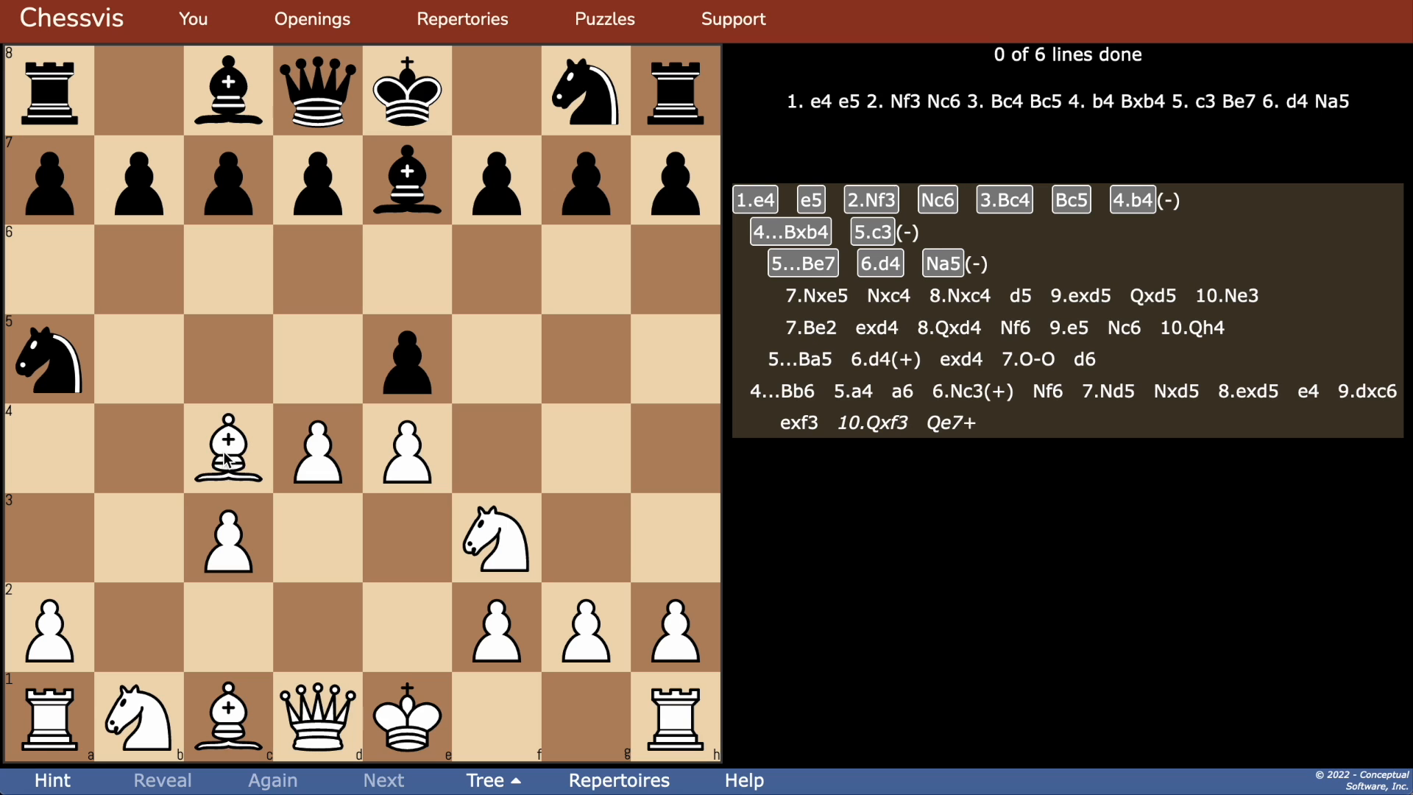
drag(230, 462, 401, 632)
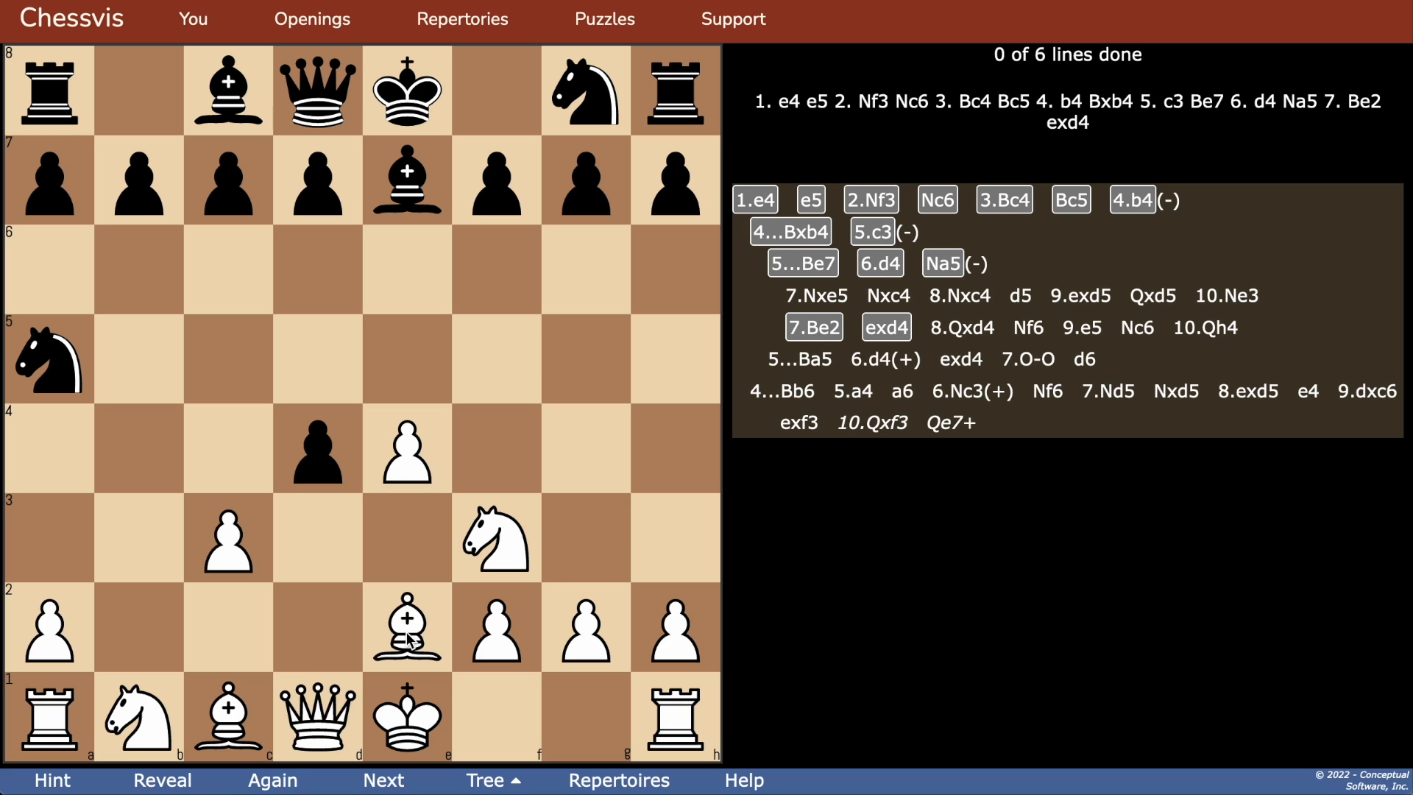
Step: Hide the tree, reveal the remaining moves after 7.Be2 exd4, and advance to the next practice line
click(486, 780)
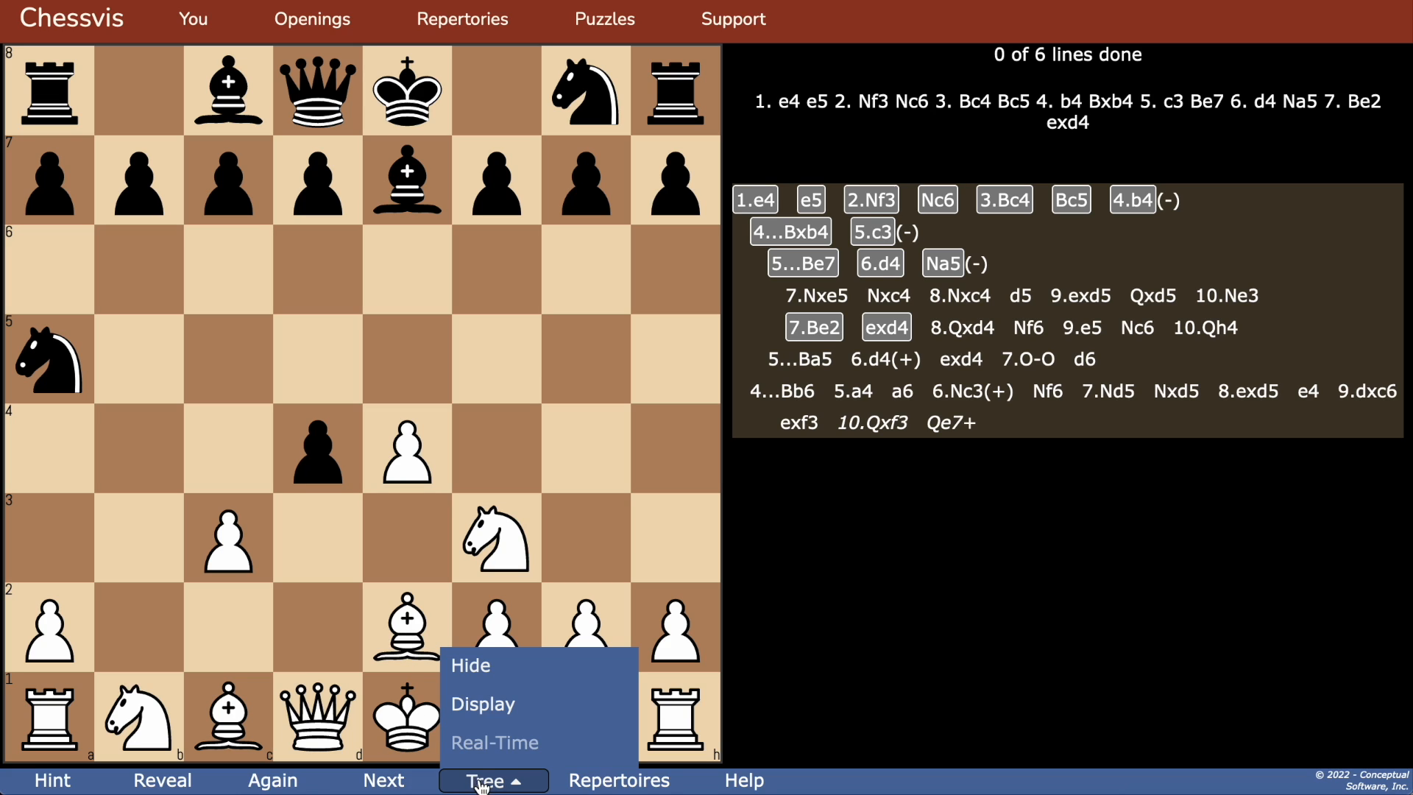
click(472, 669)
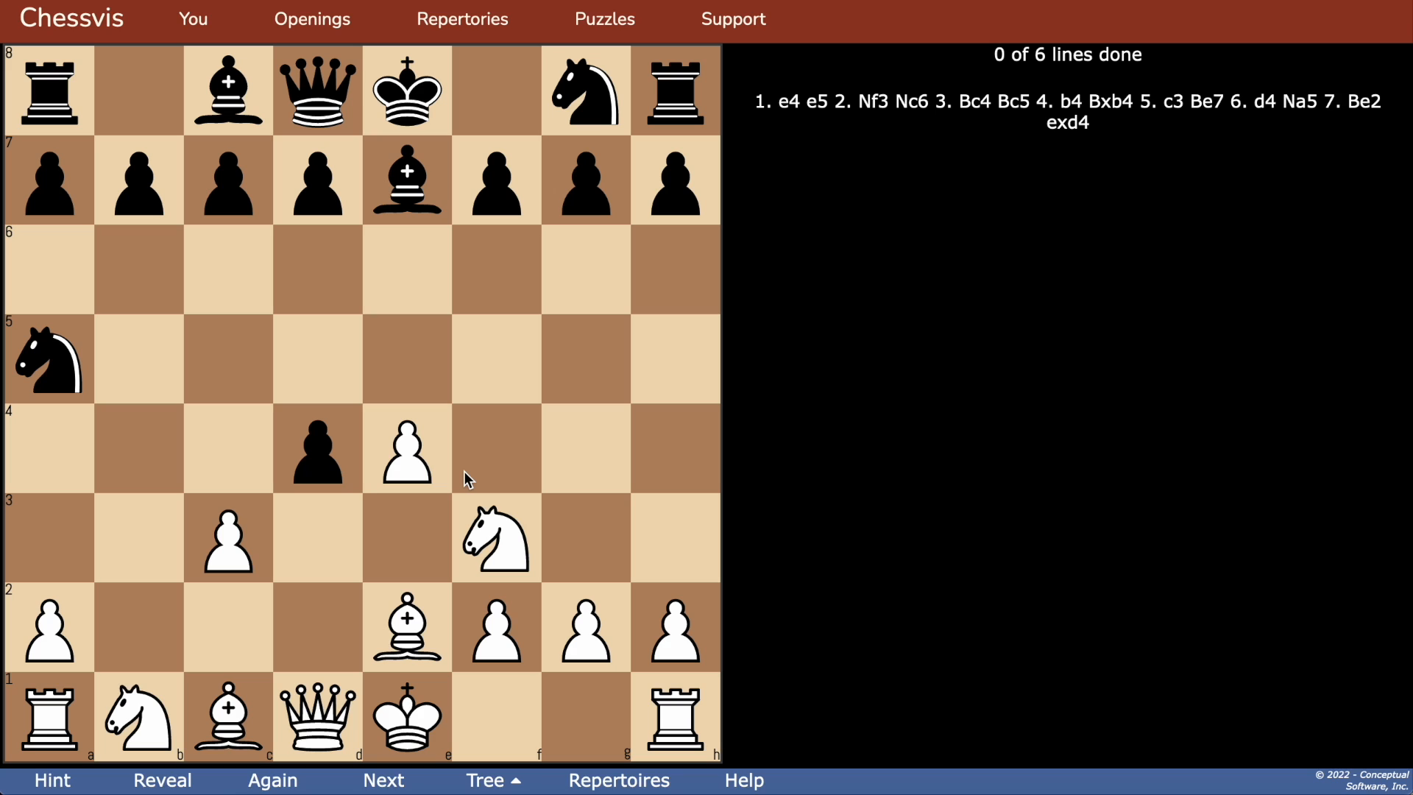
click(163, 778)
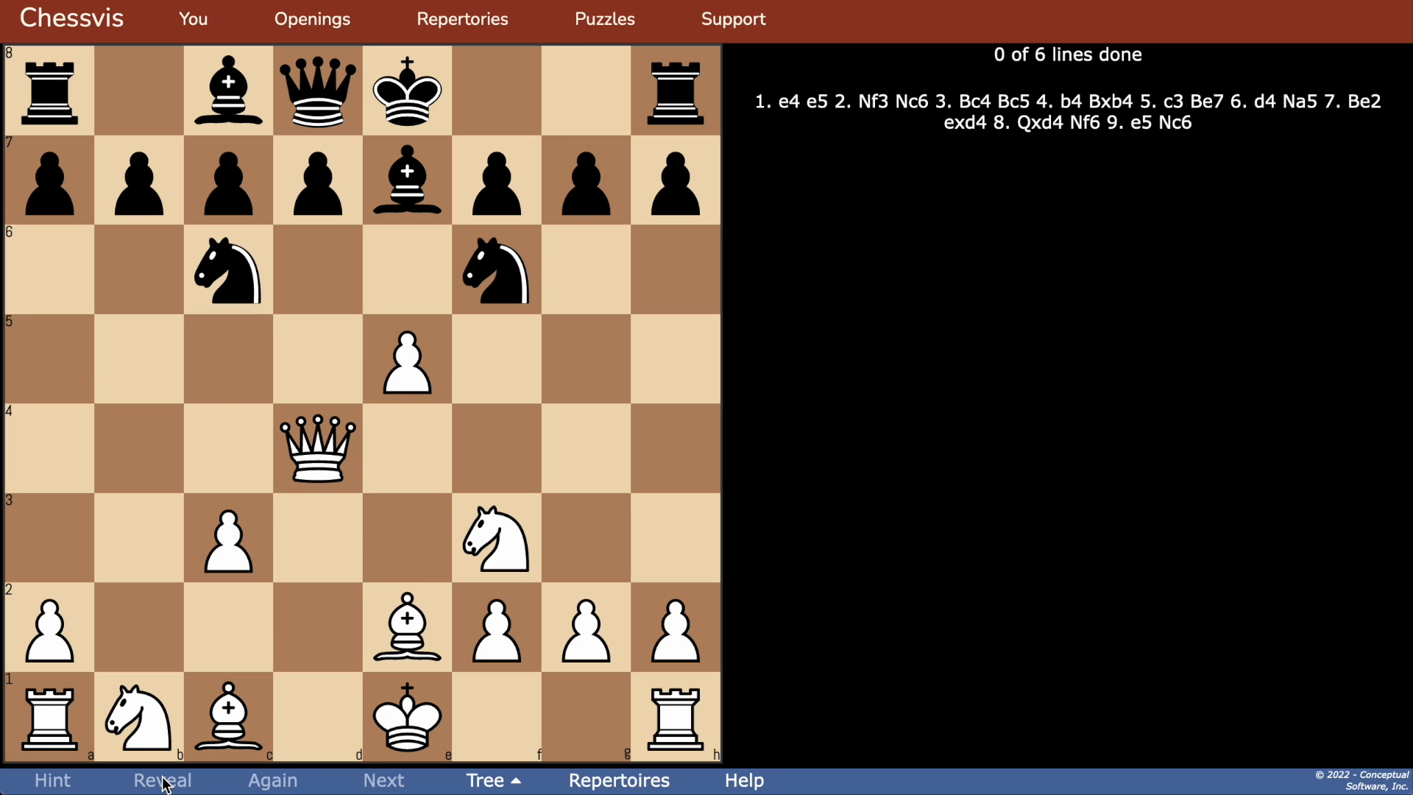
click(377, 778)
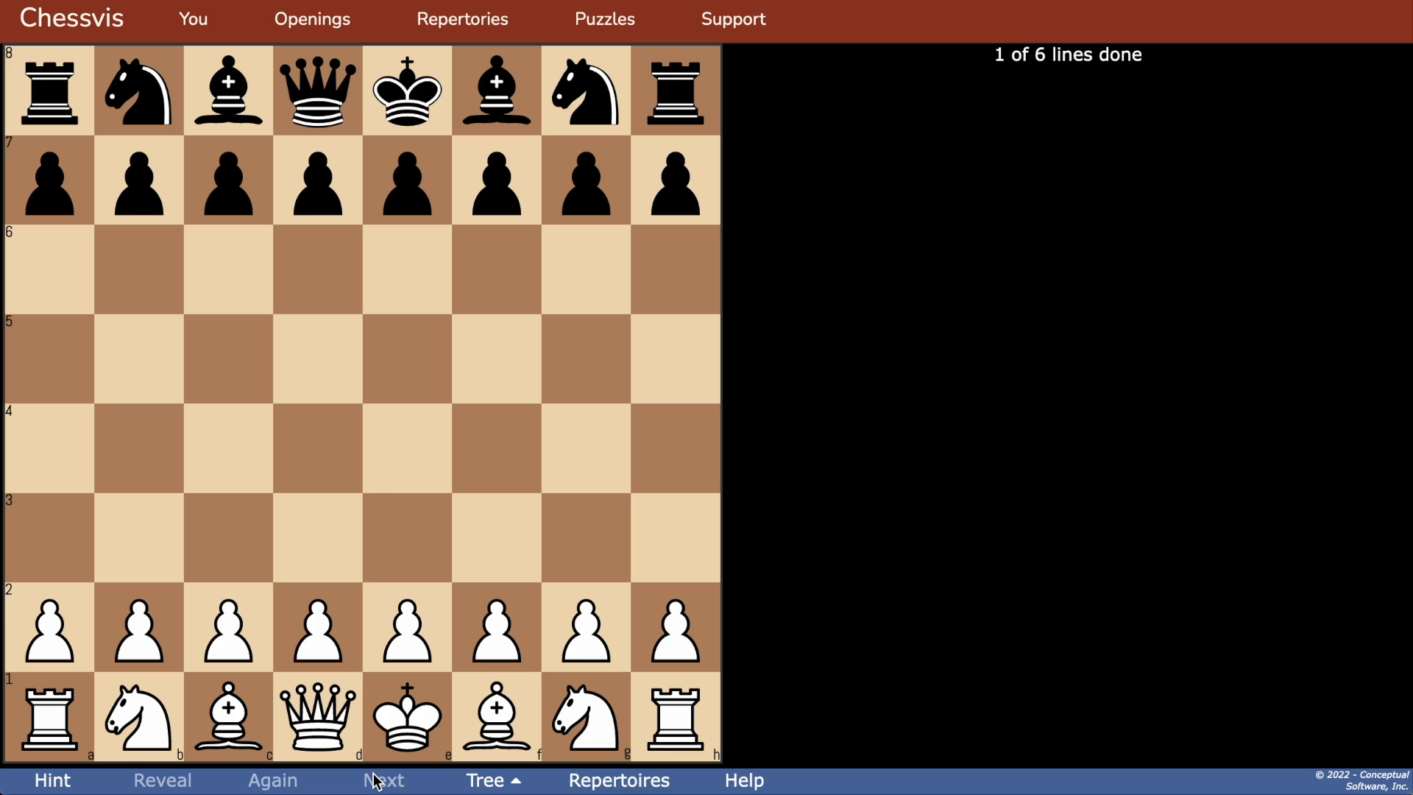
Step: Set the practice tree to Real-Time and start the second line by playing 1.e4, 2.Nf3, 3.Bc4 and 4.b4
click(484, 780)
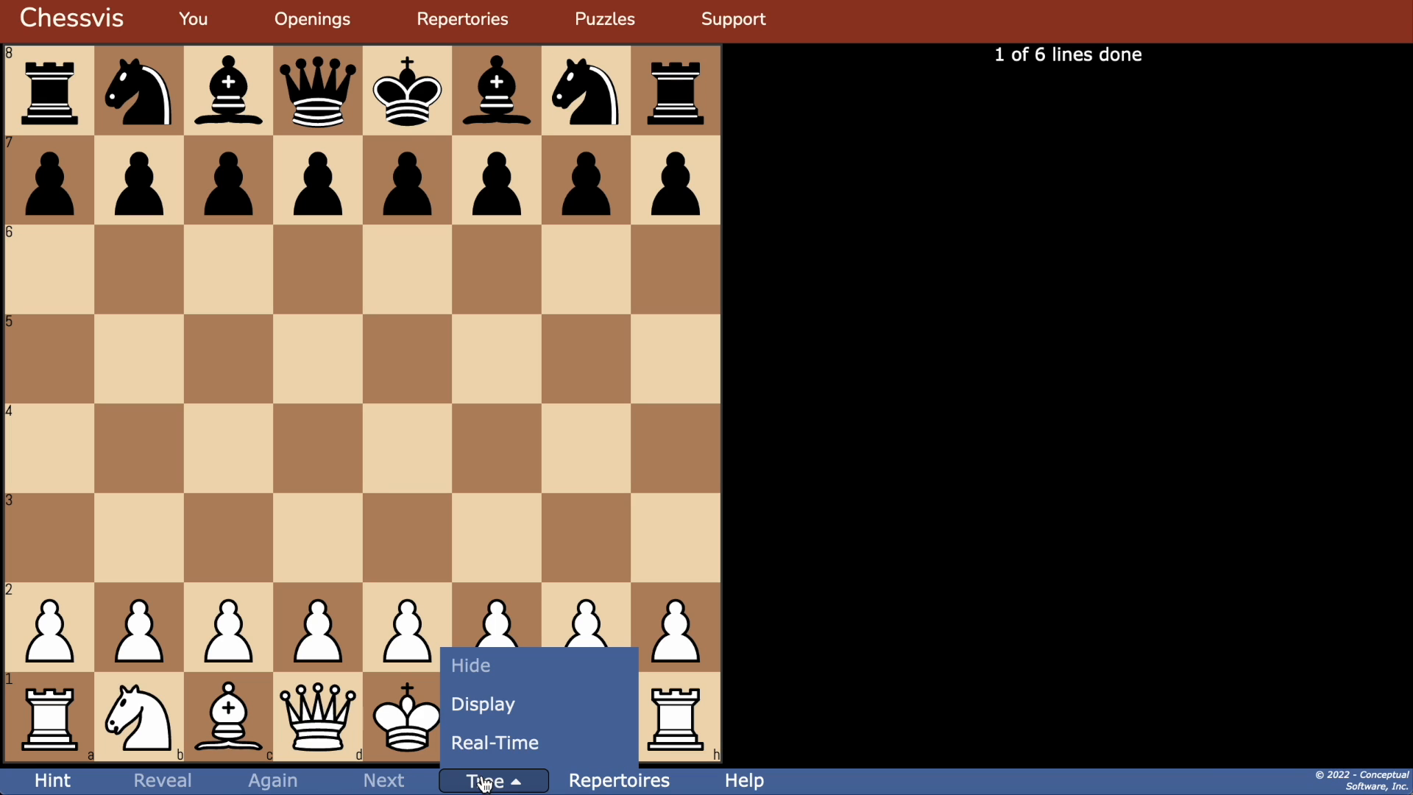
click(483, 744)
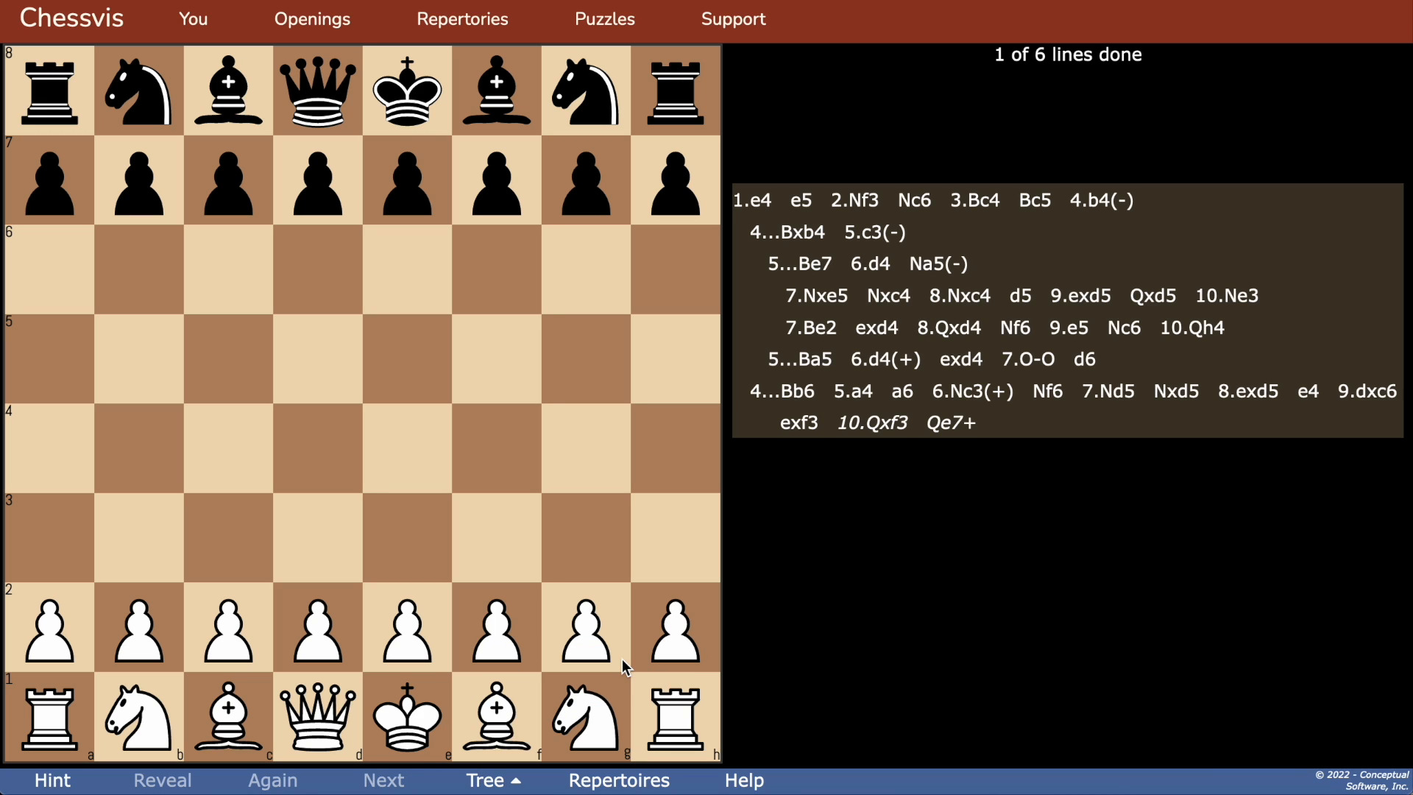
drag(414, 637, 407, 448)
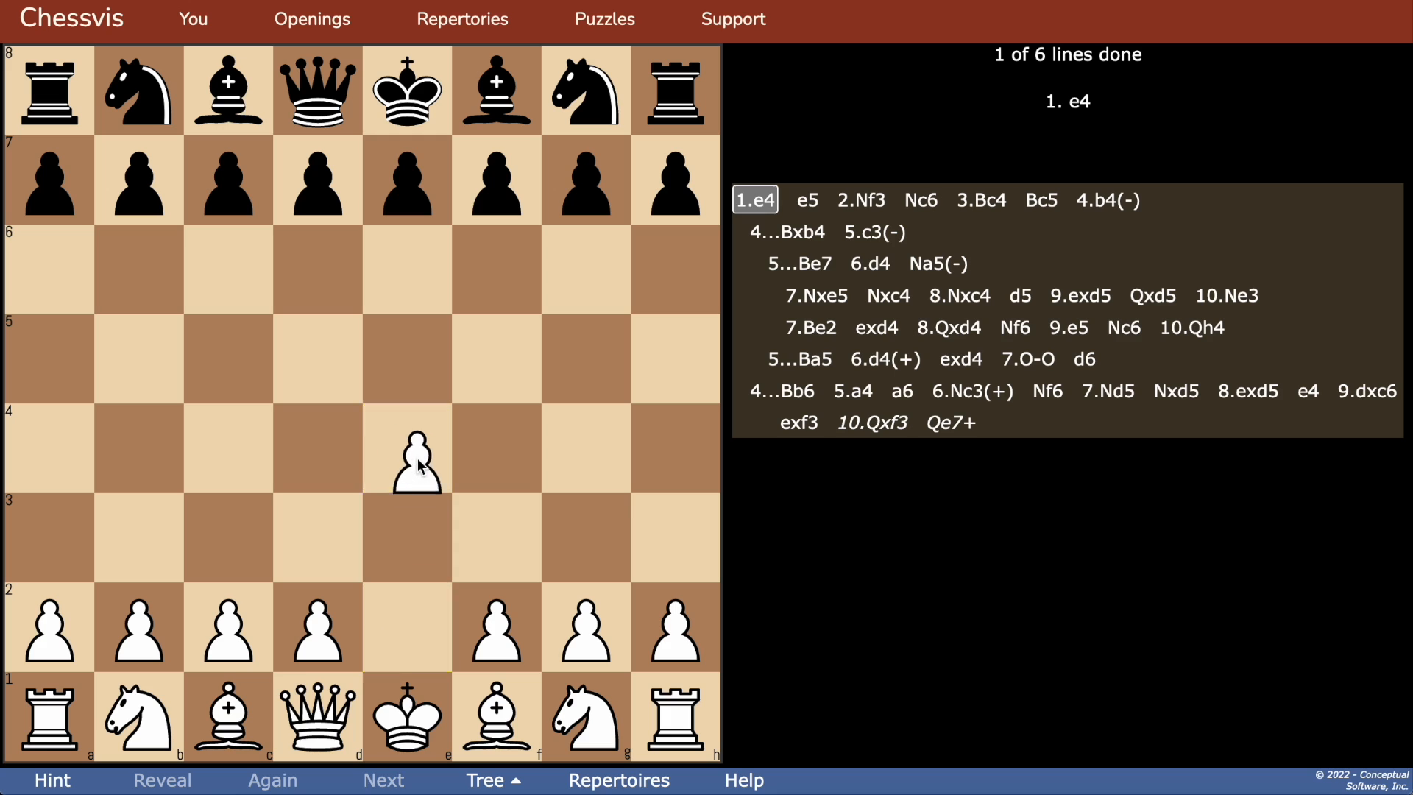
click(559, 674)
click(501, 539)
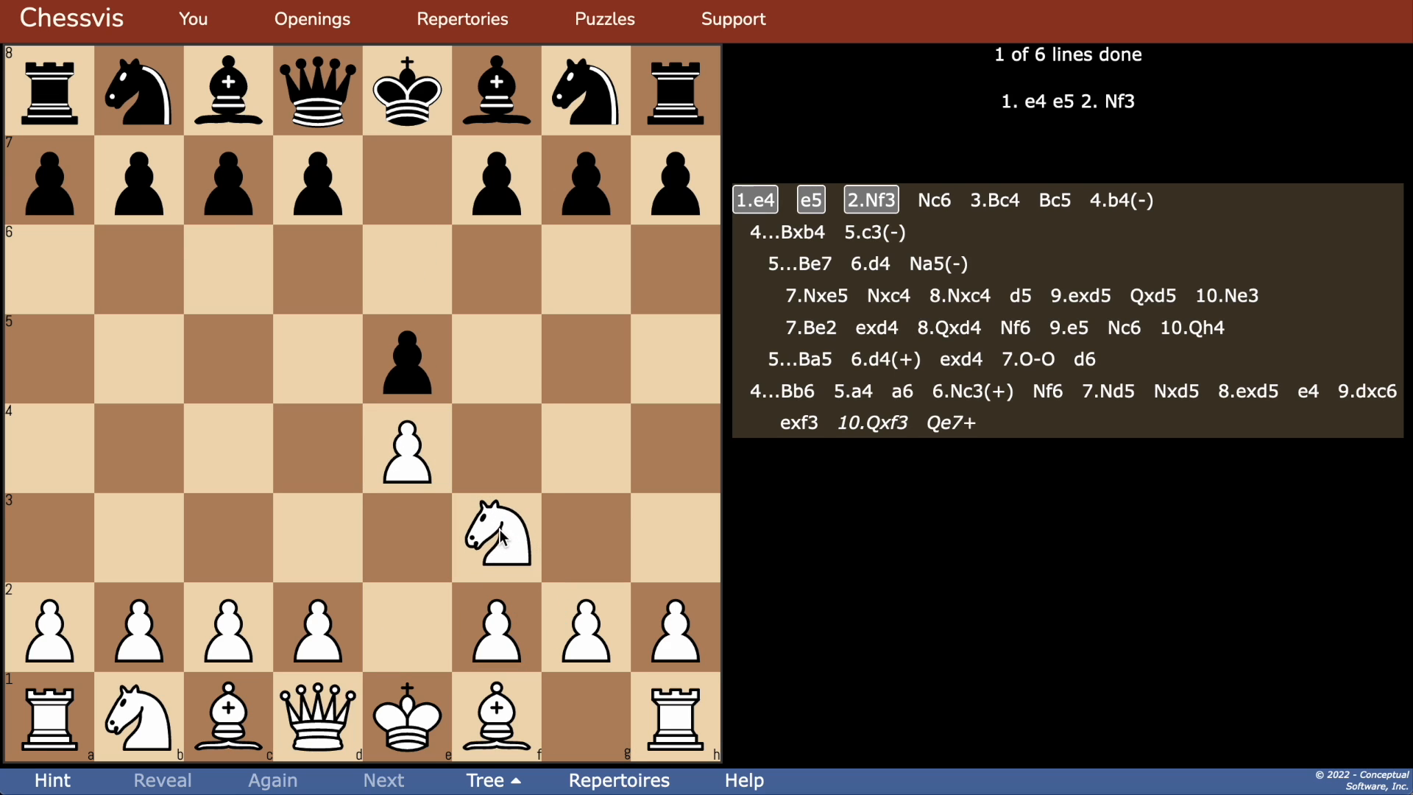
click(497, 749)
click(242, 471)
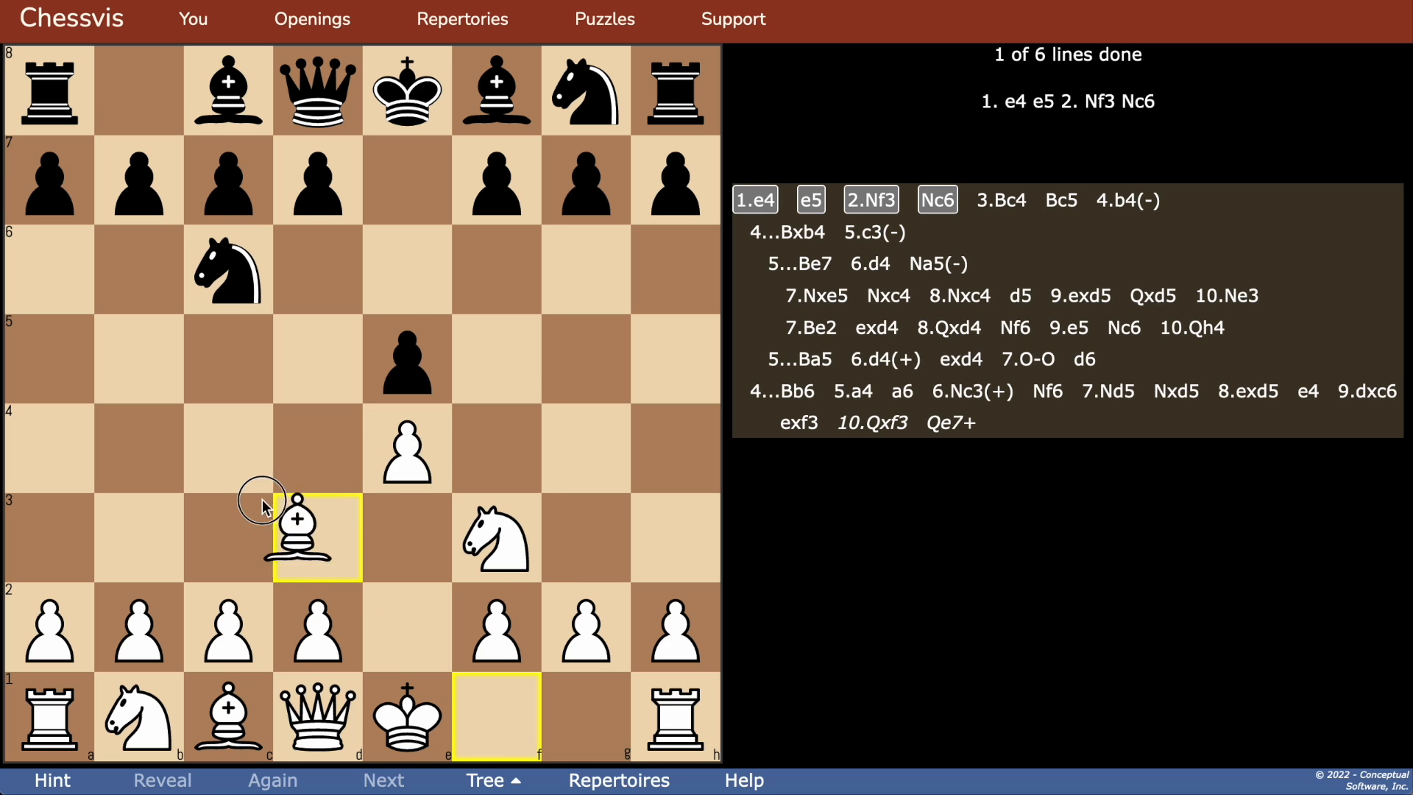
click(151, 626)
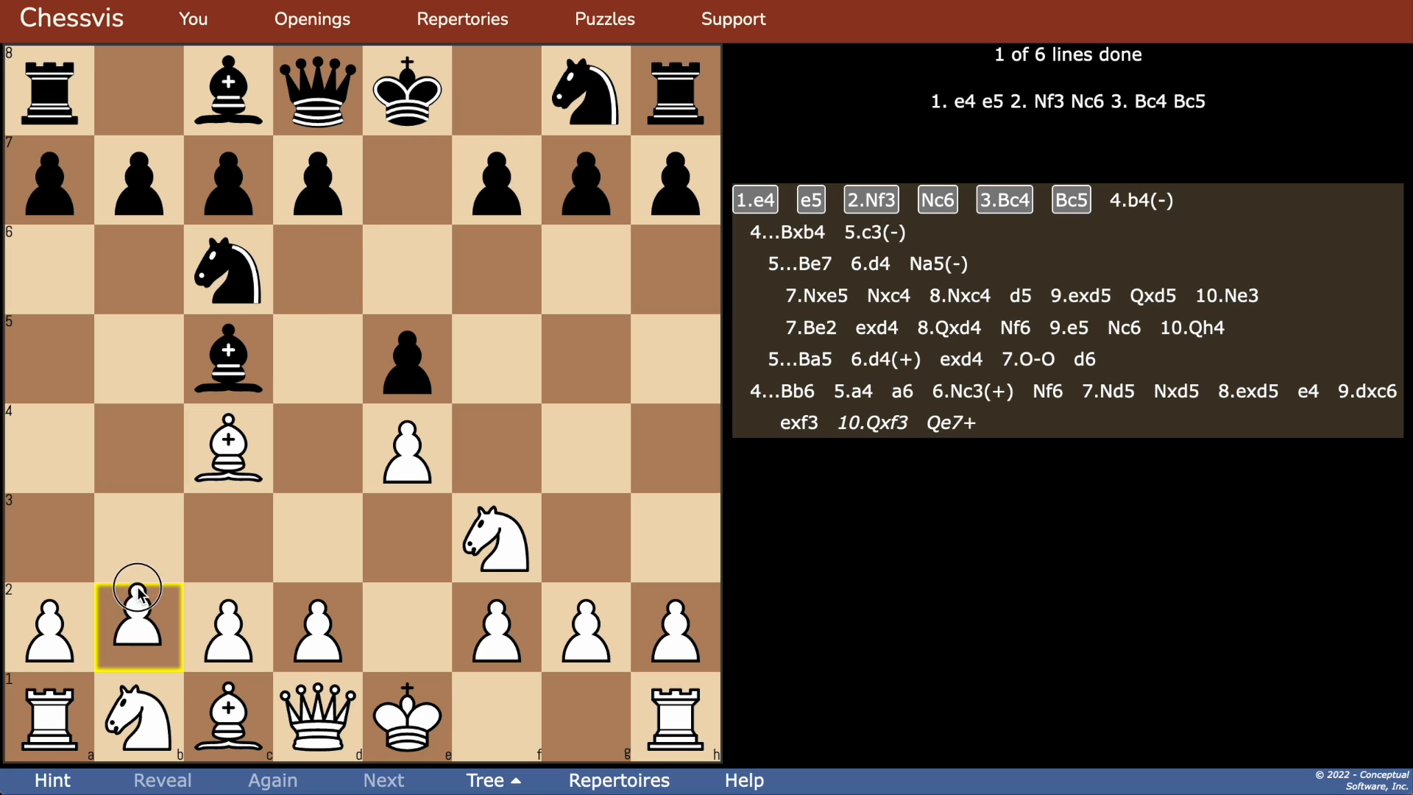
click(142, 455)
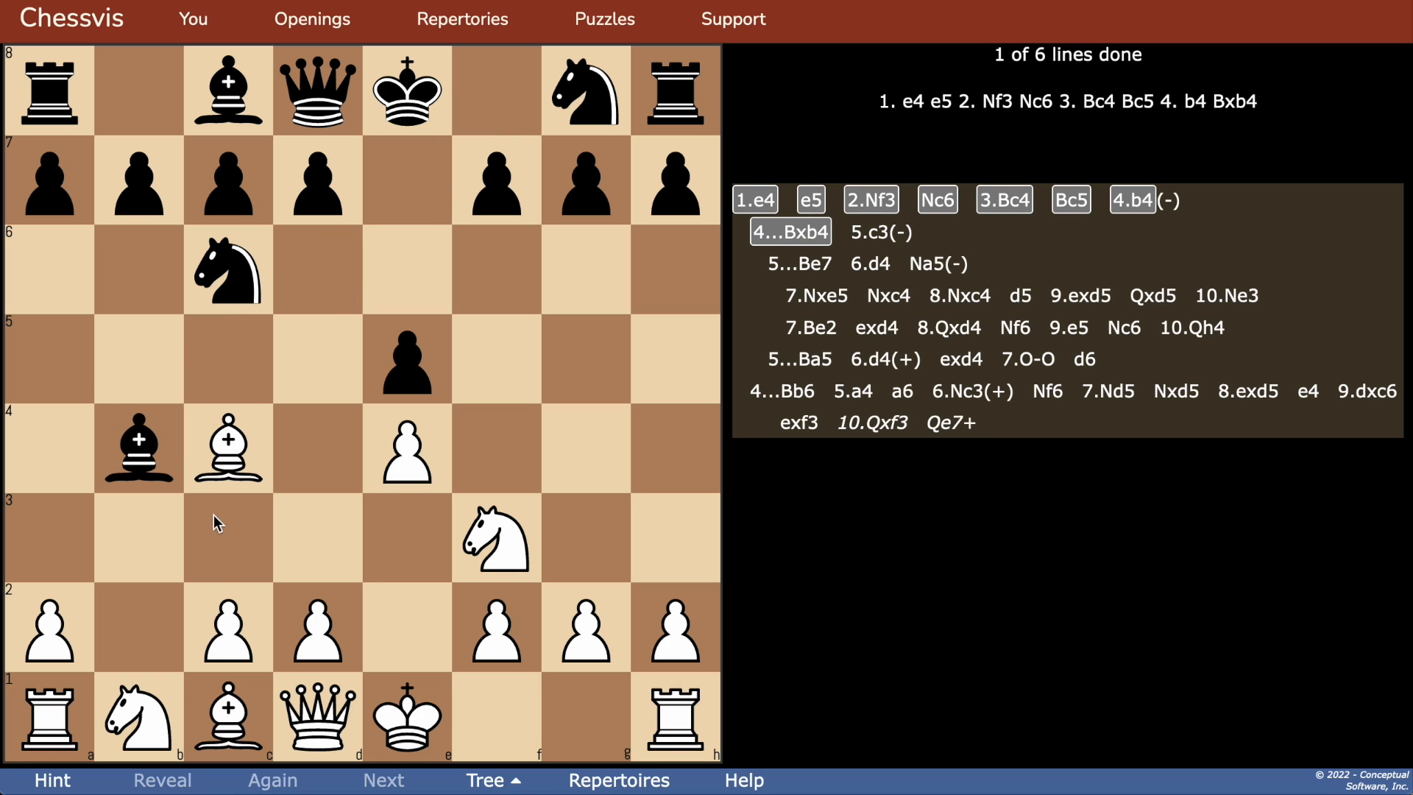
Step: Continue the line with 5.c3 and 6.d4, request a hint after 6...d6, and play 7.Qb3
drag(221, 618, 228, 546)
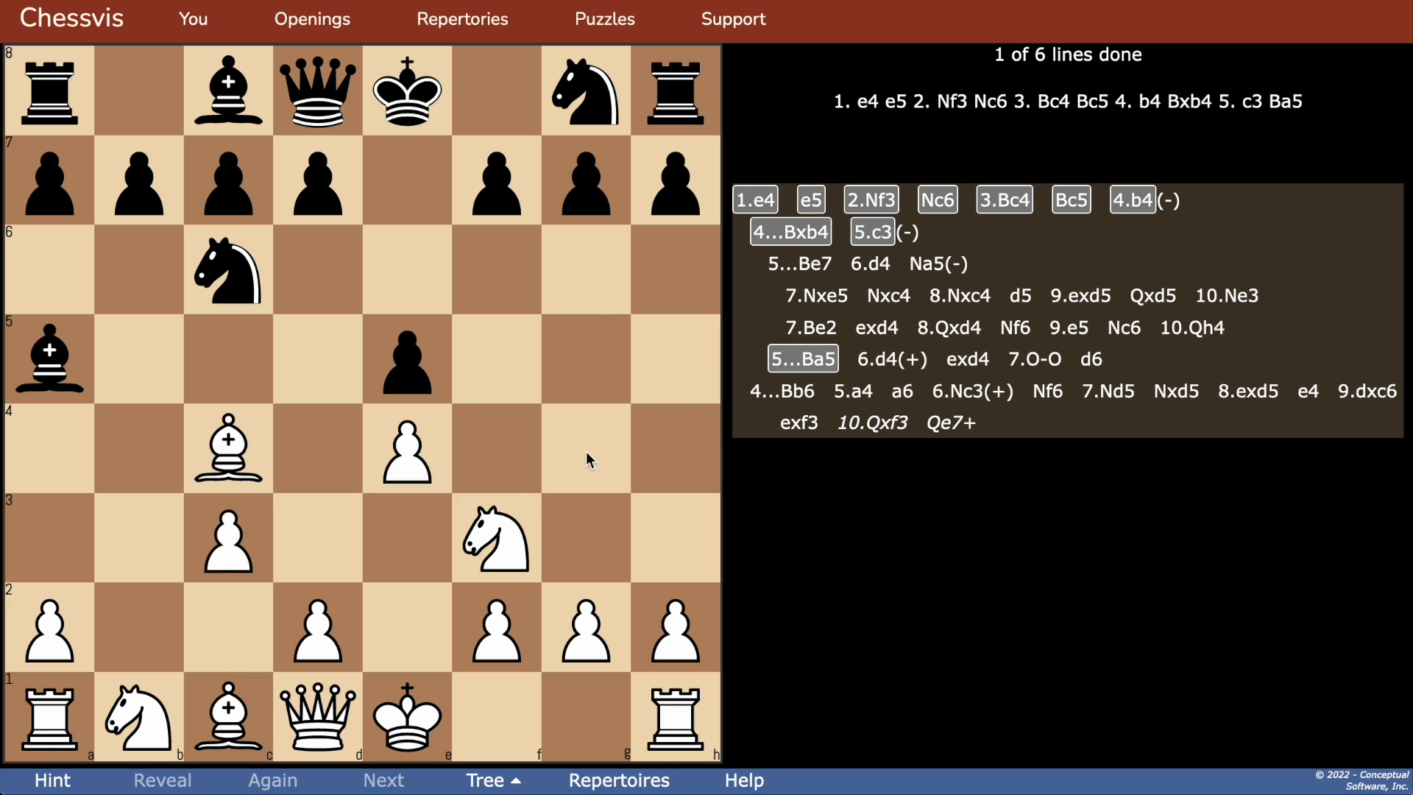
drag(318, 626, 320, 441)
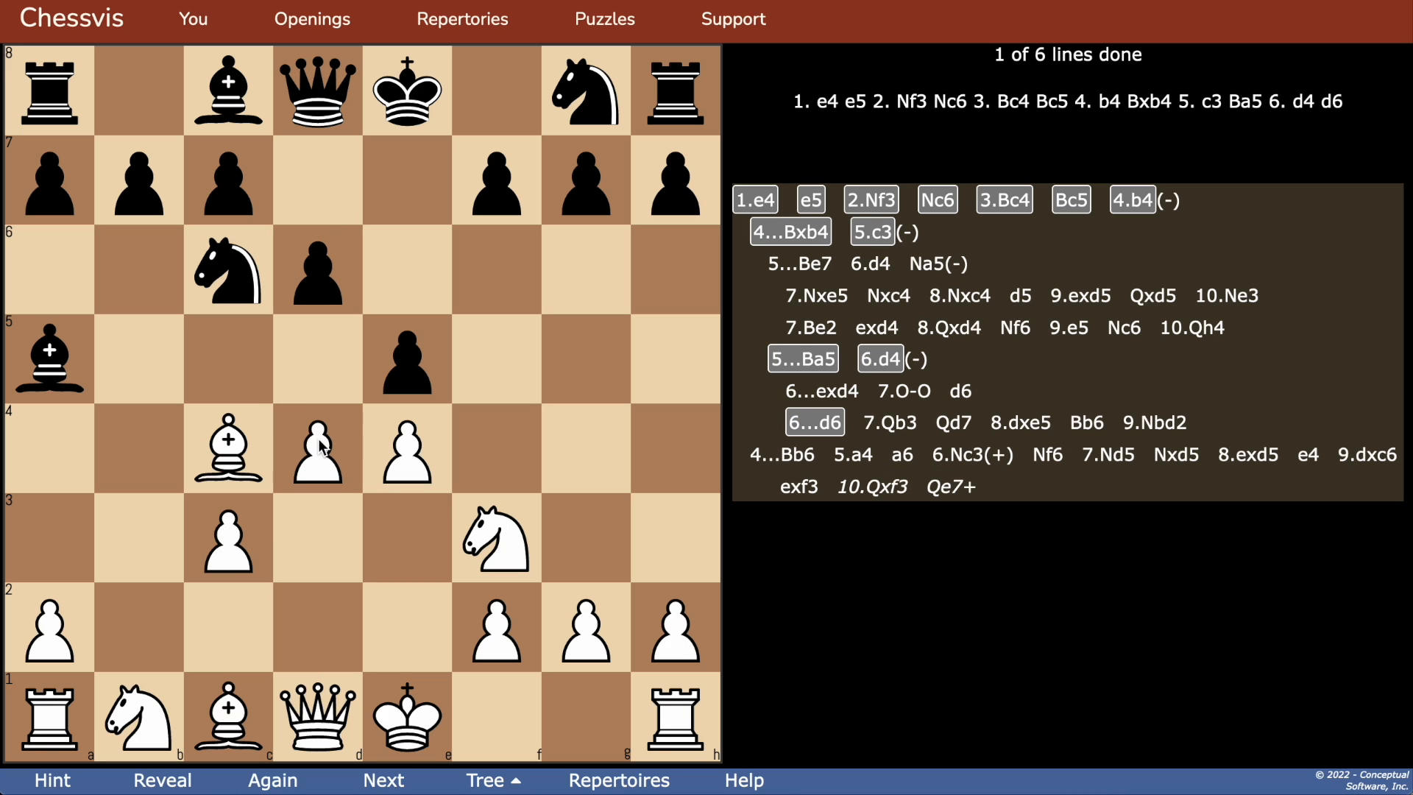
click(56, 783)
drag(315, 707, 148, 541)
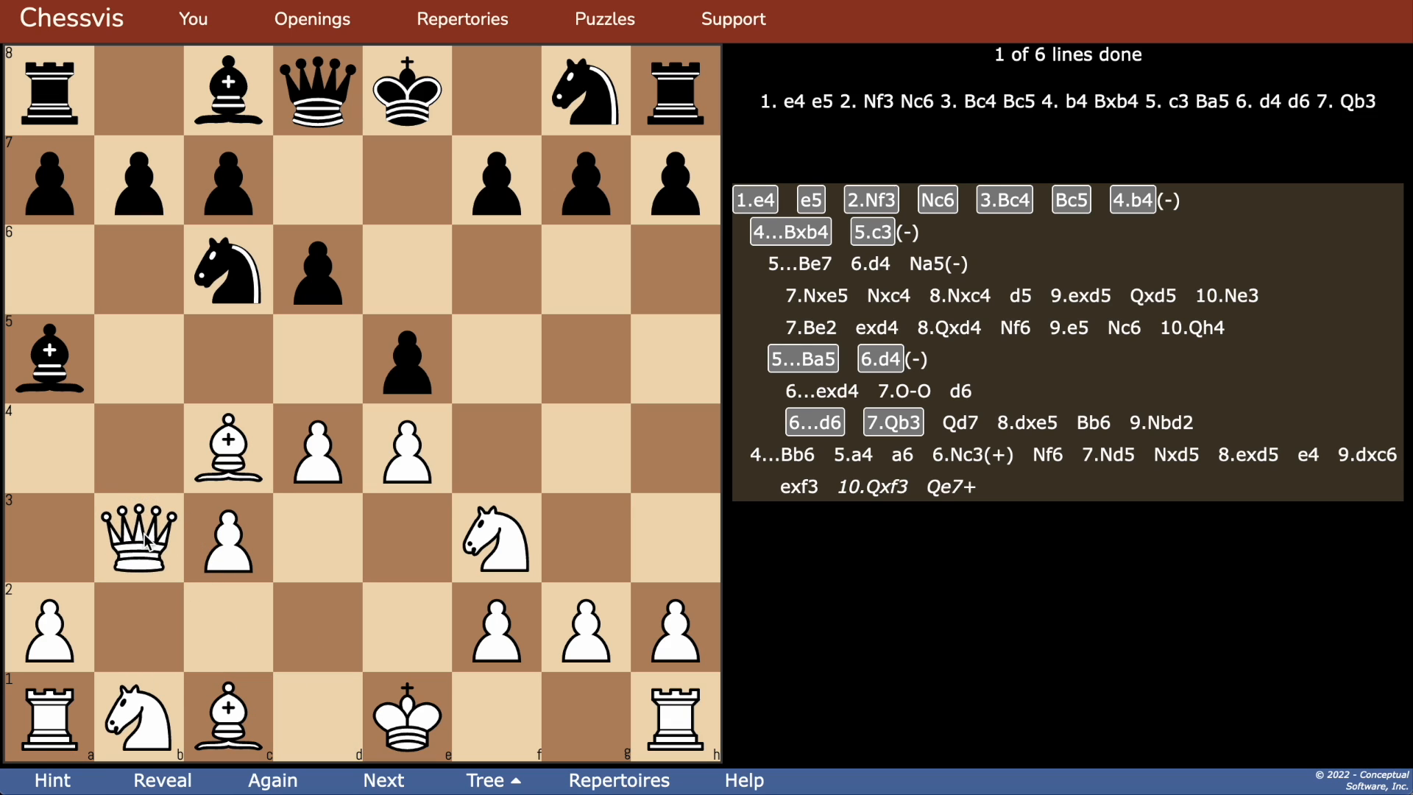